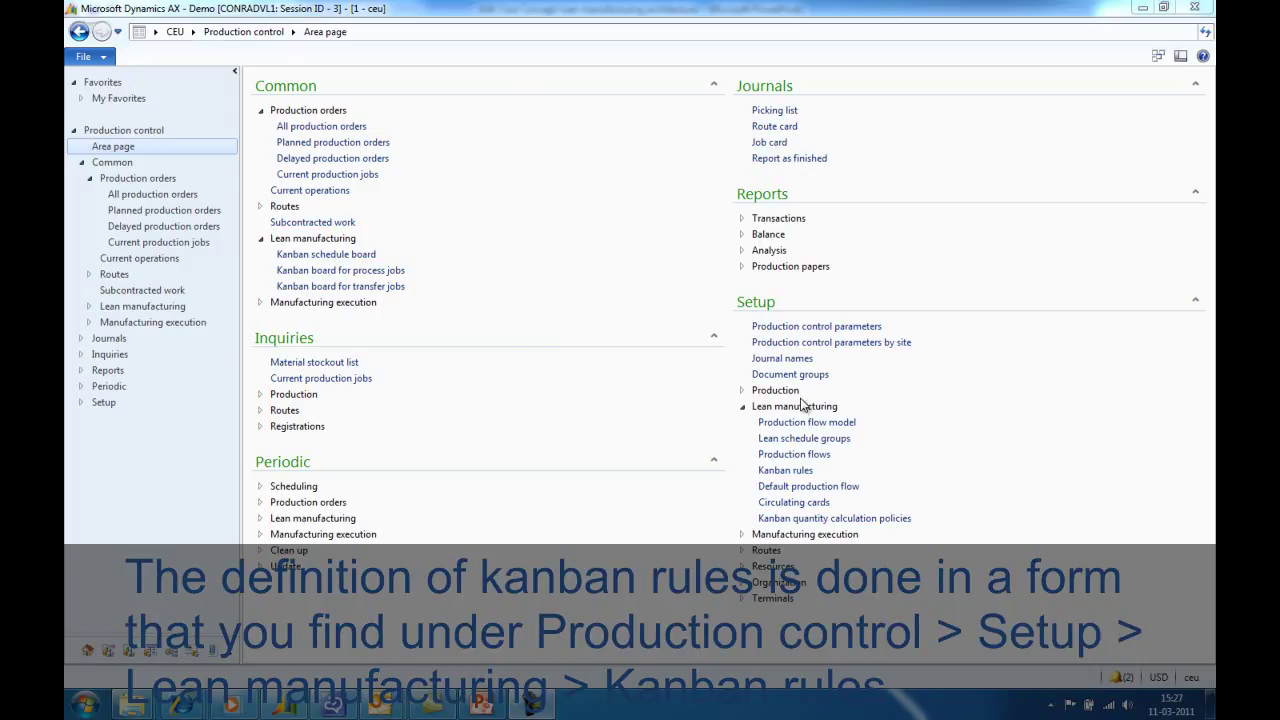
Step: Create a new kanban rule under Lean manufacturing with replenishment strategy Scheduled
left_click(794, 476)
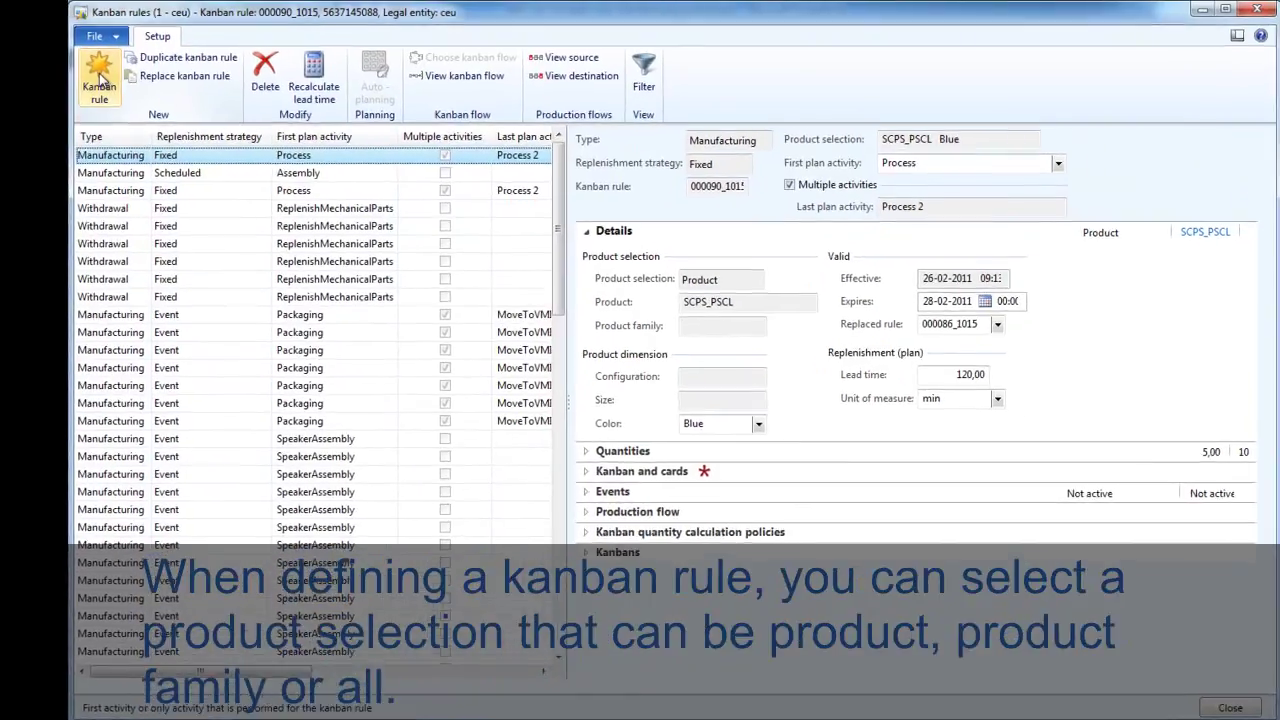
left_click(110, 88)
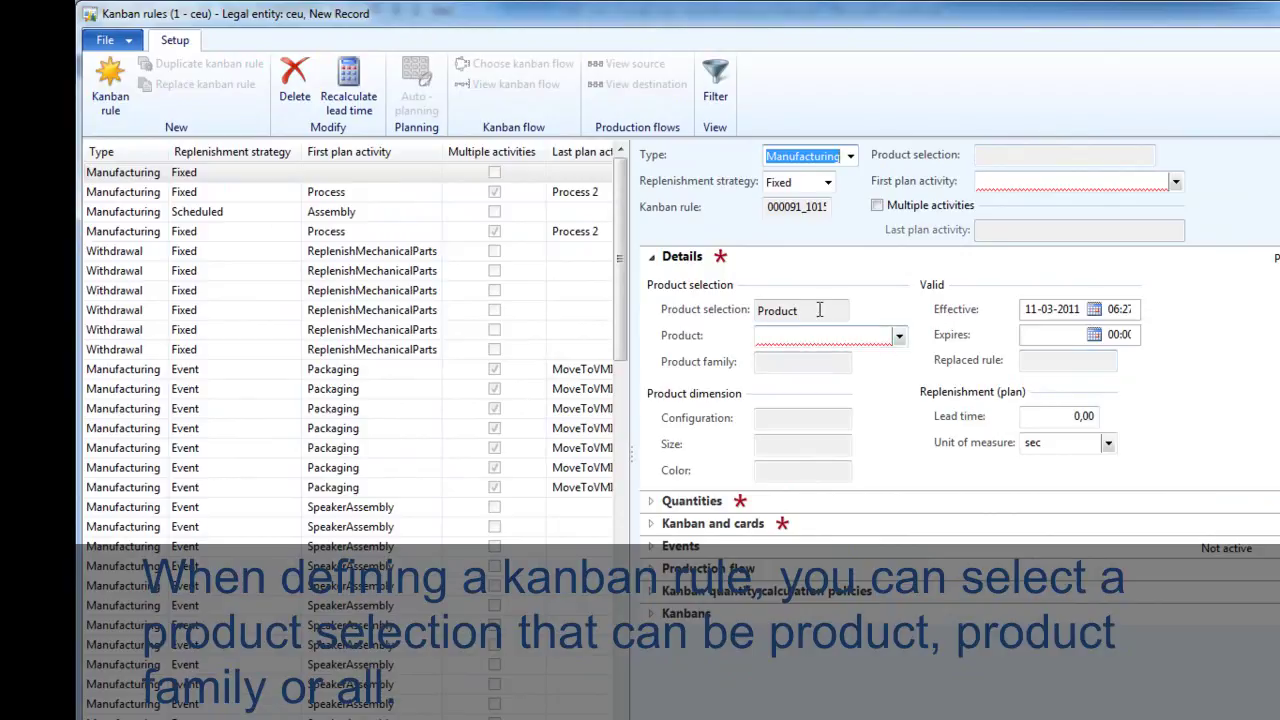
left_click(828, 182)
left_click(815, 222)
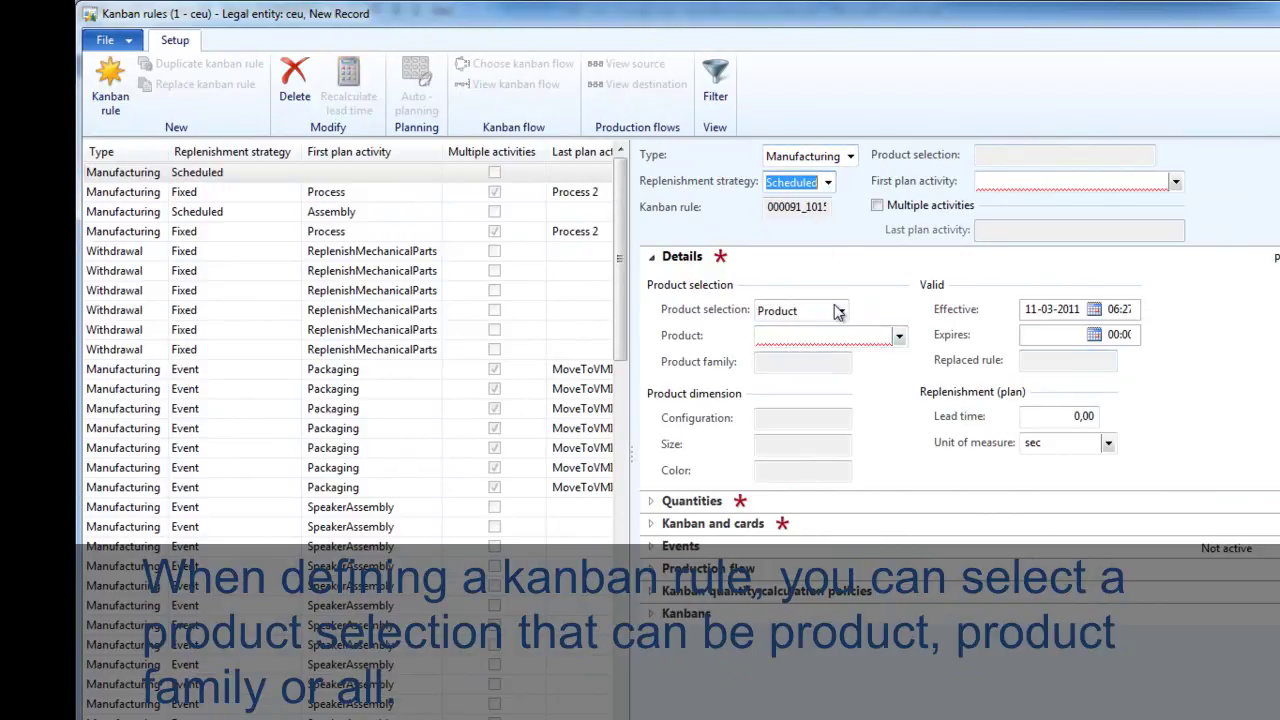
left_click(842, 312)
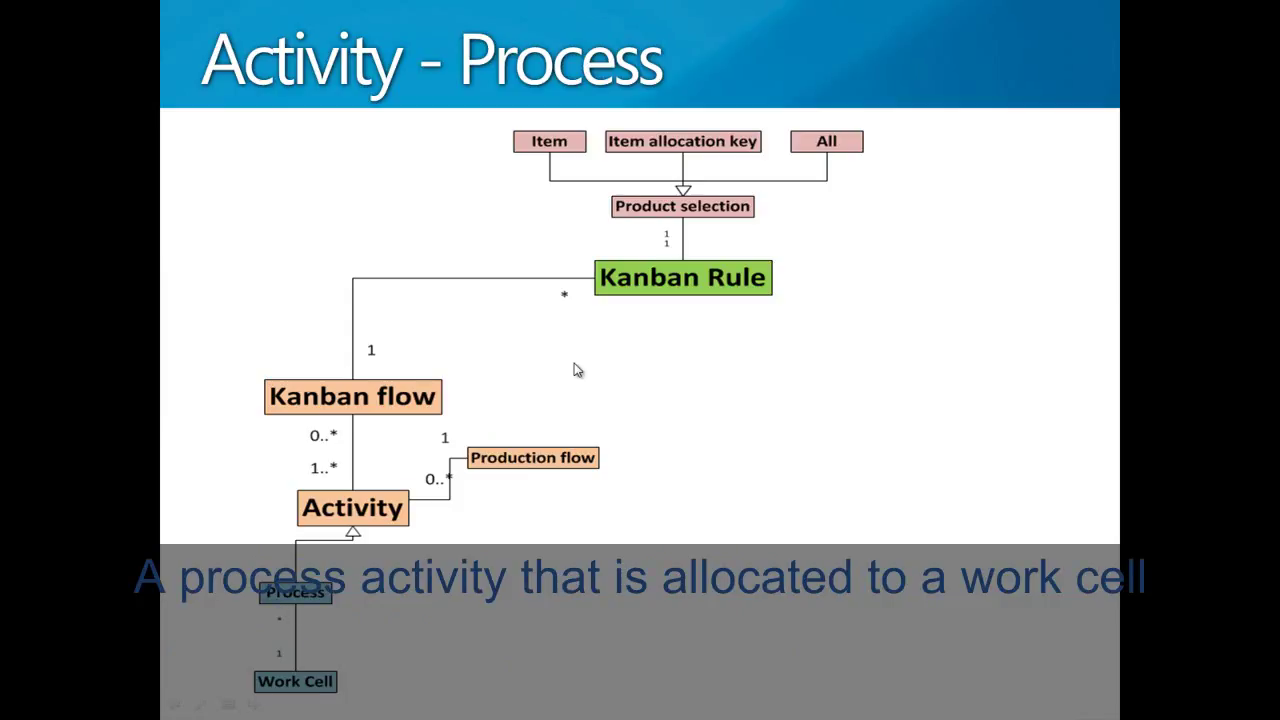
Step: Advance the presentation to the Activity - Transfer slide
left_click(613, 356)
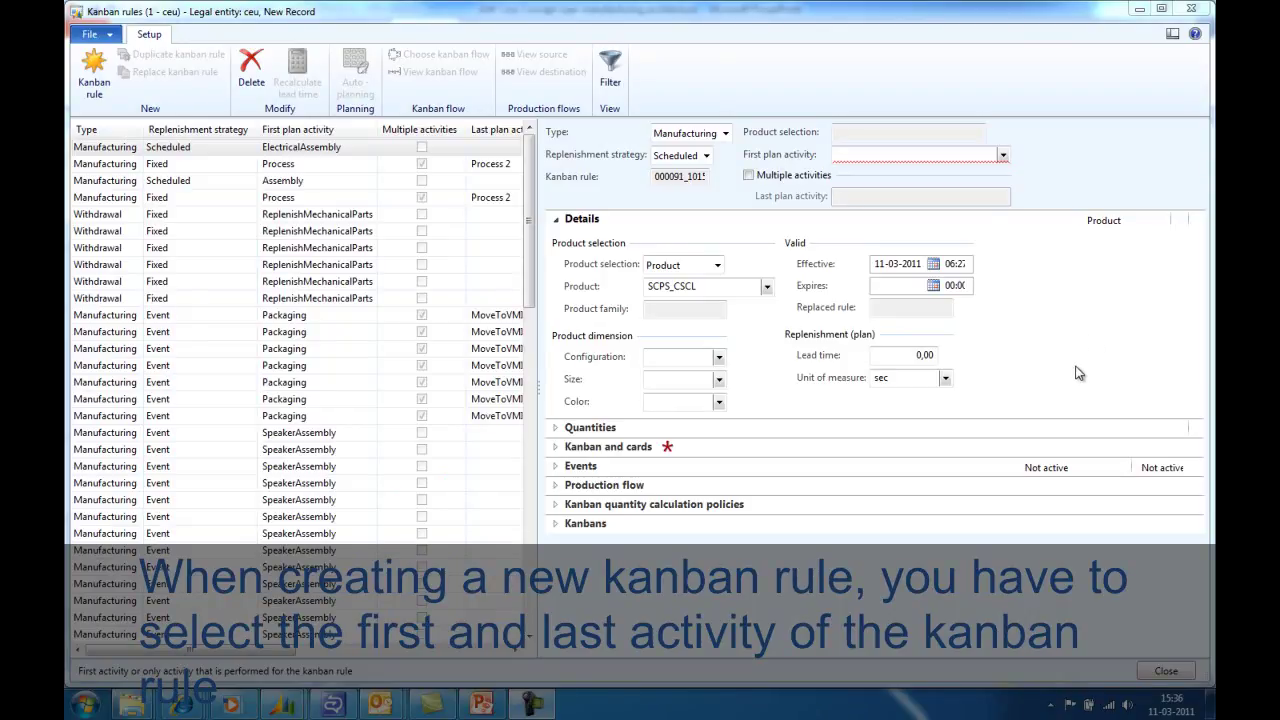
Step: Set first plan activity Packaging, enable Multiple activities, and last plan activity MoveToVMI
left_click(1003, 157)
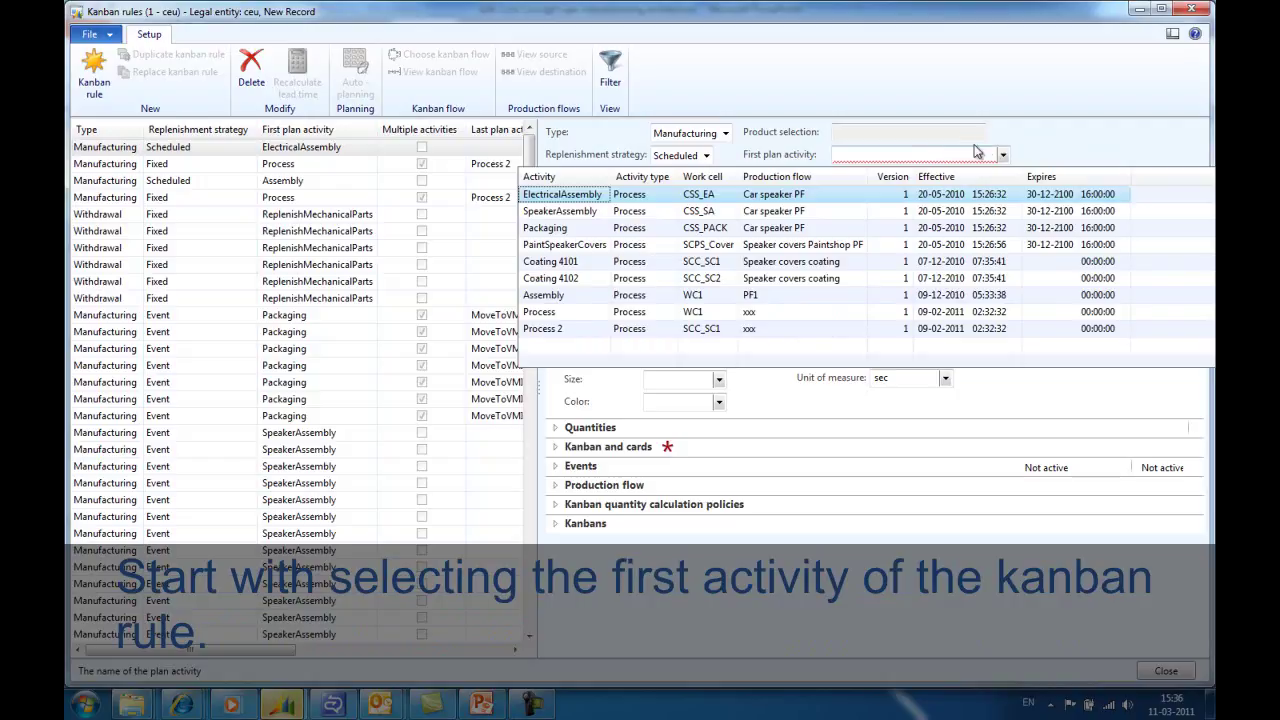
left_click(548, 228)
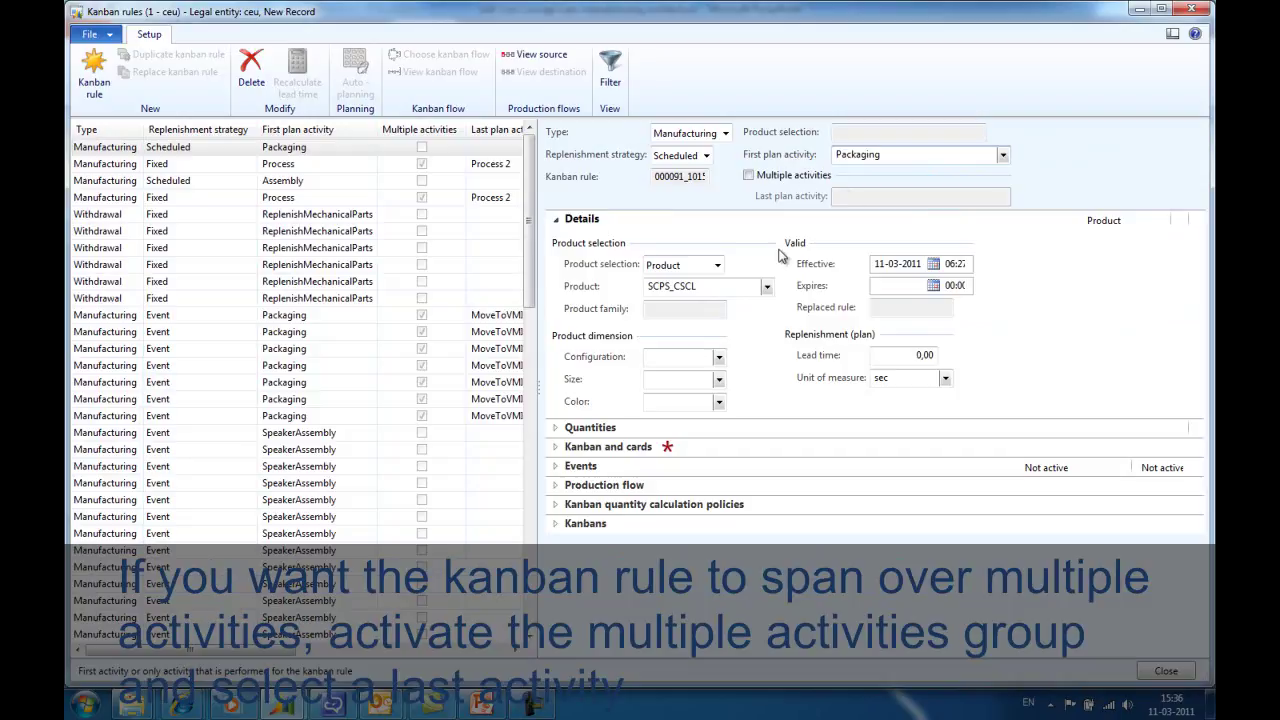
left_click(749, 176)
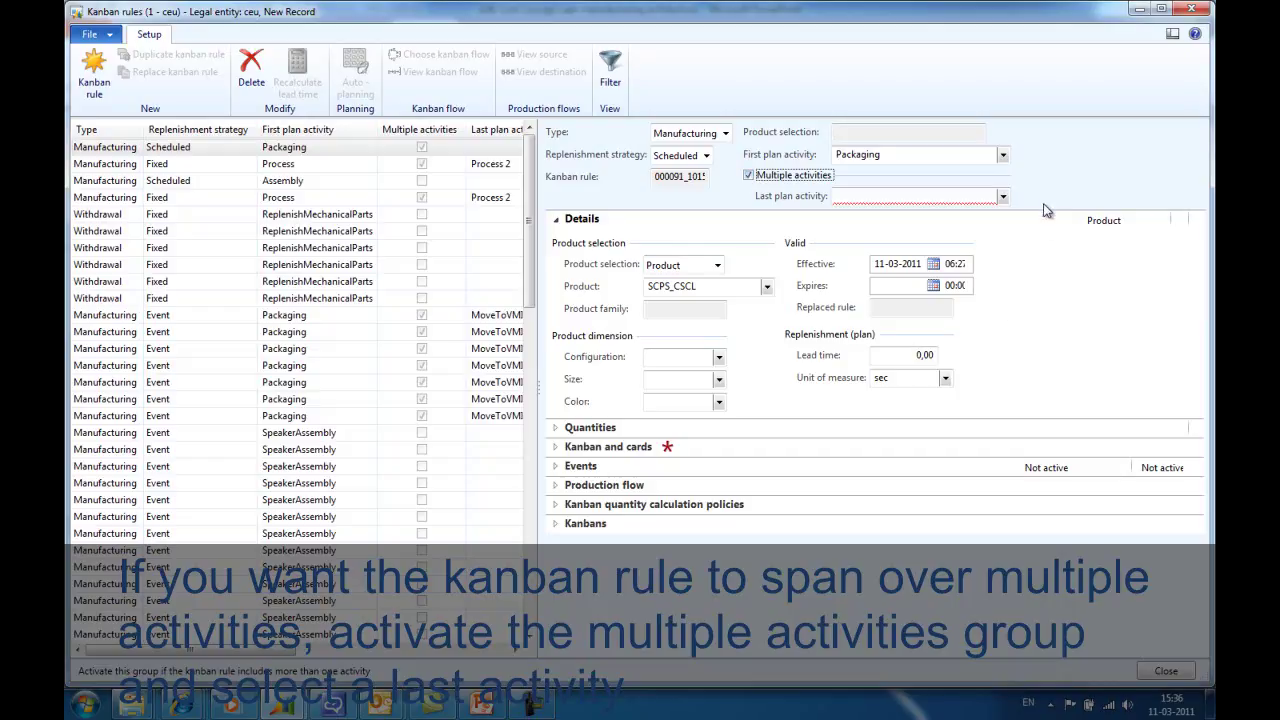
left_click(1004, 198)
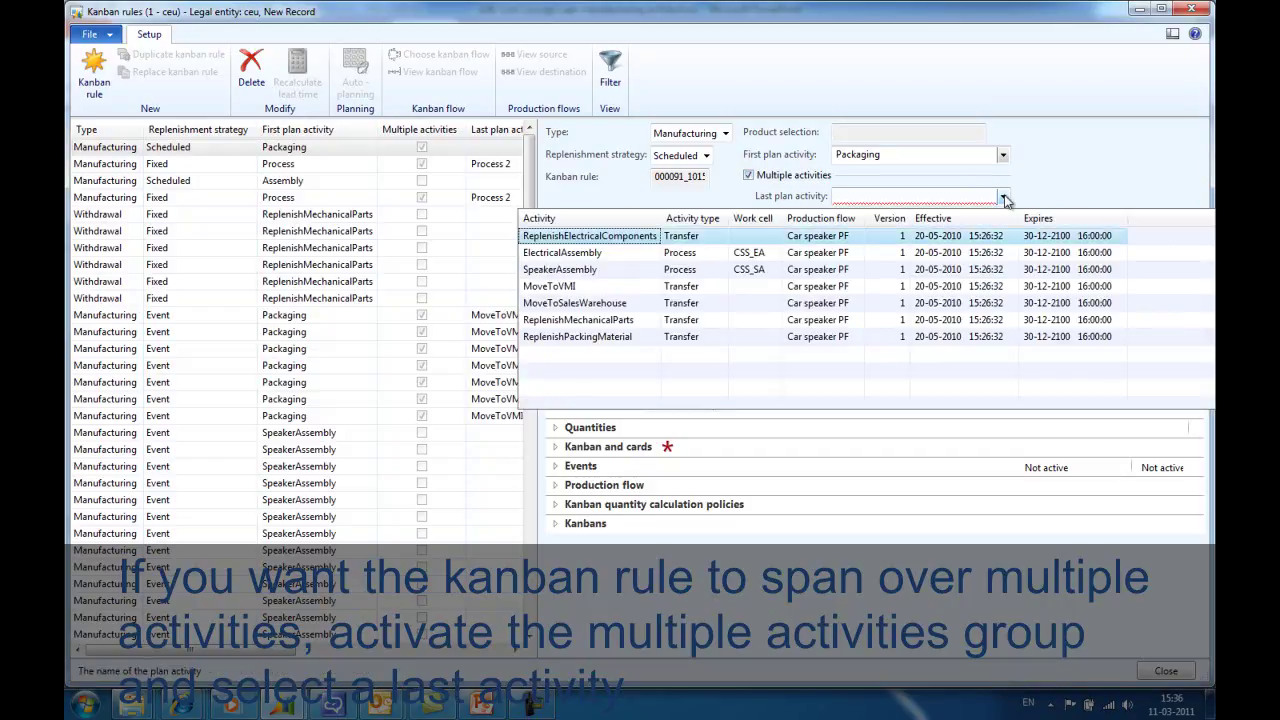
left_click(553, 286)
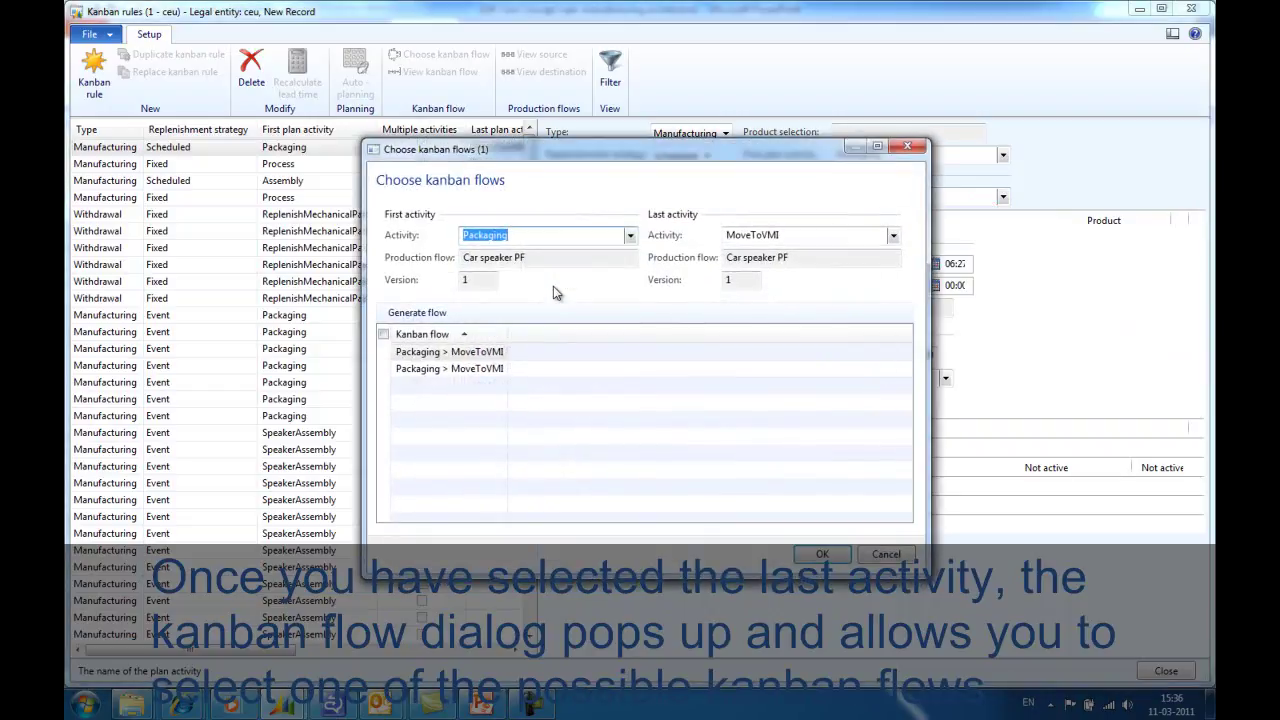
Step: Select the first Packaging > MoveToVMI kanban flow and confirm it
left_click_drag(508, 333, 598, 330)
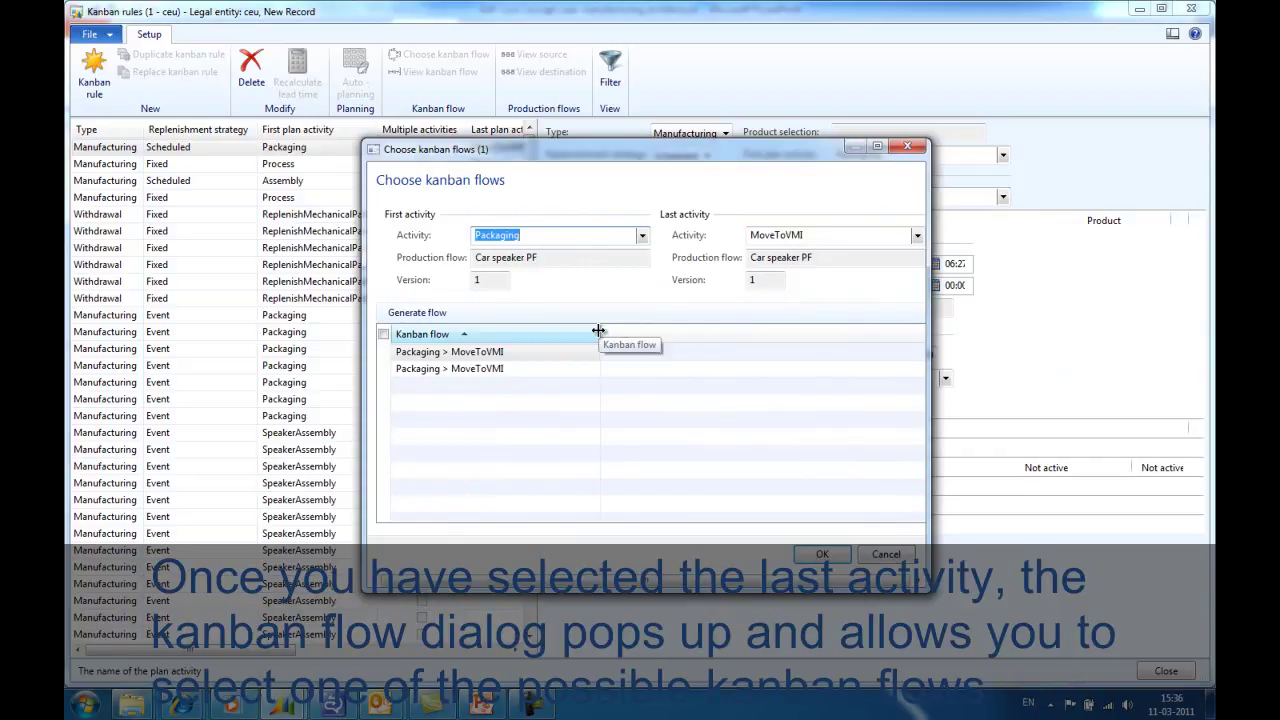
left_click(475, 352)
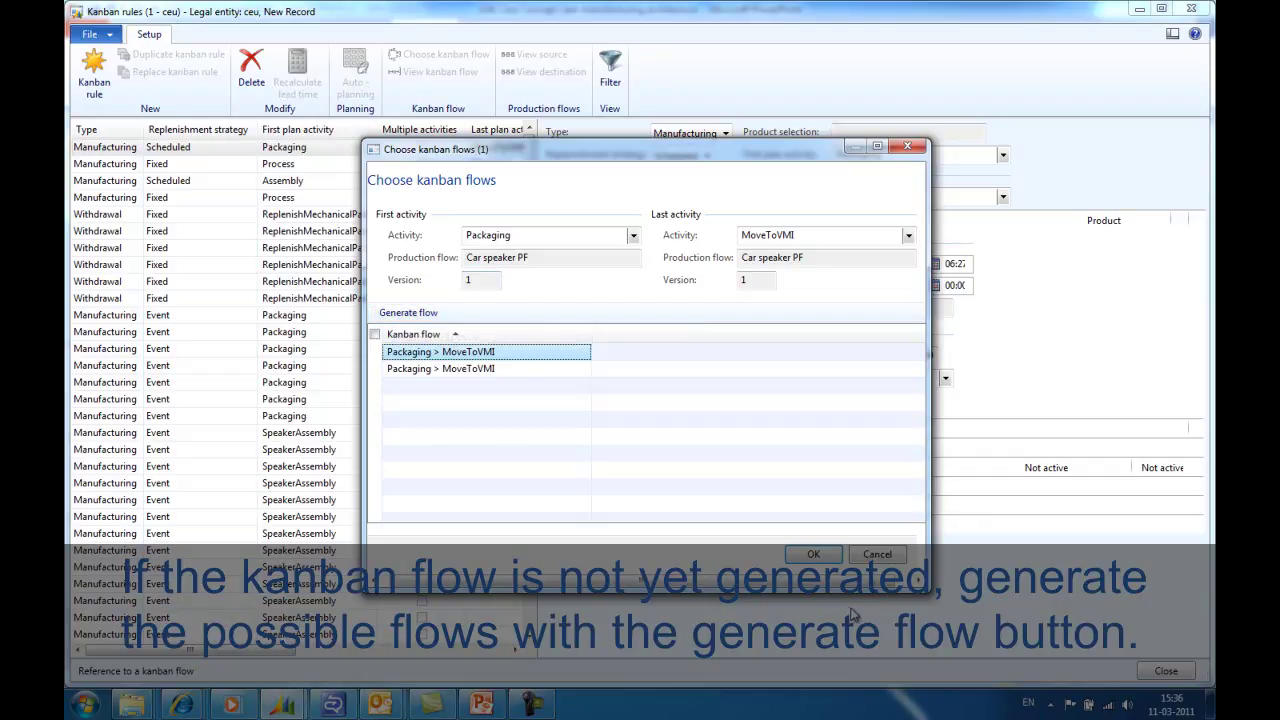
left_click(816, 556)
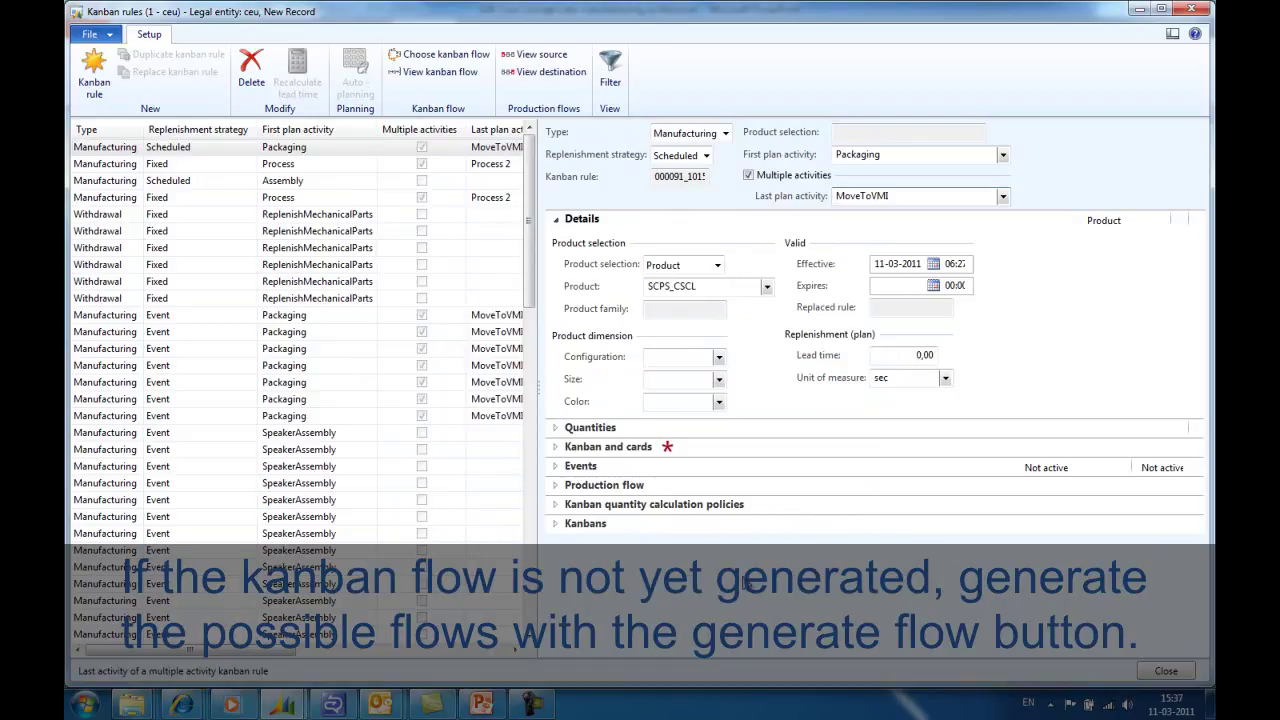
Step: Review the kanban flow linked to the new rule via View kanban flow
left_click(427, 76)
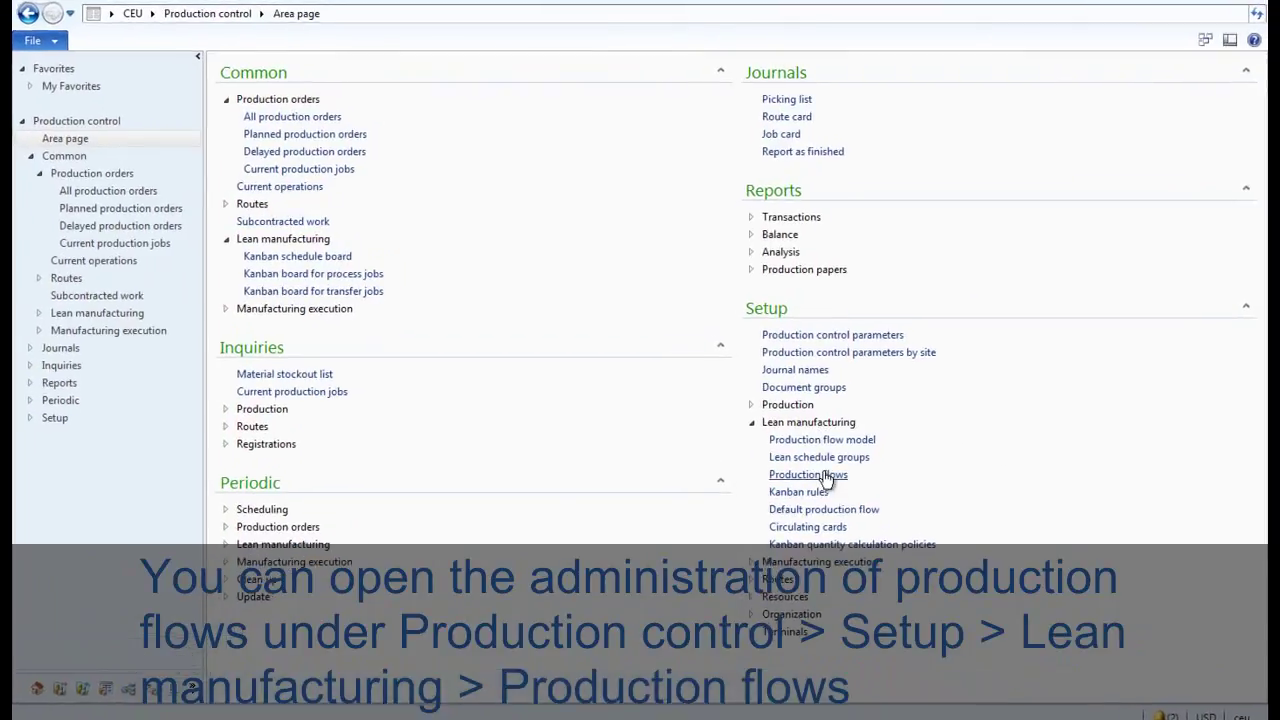
Step: Create a new production flow named xxxx with its description
left_click(800, 455)
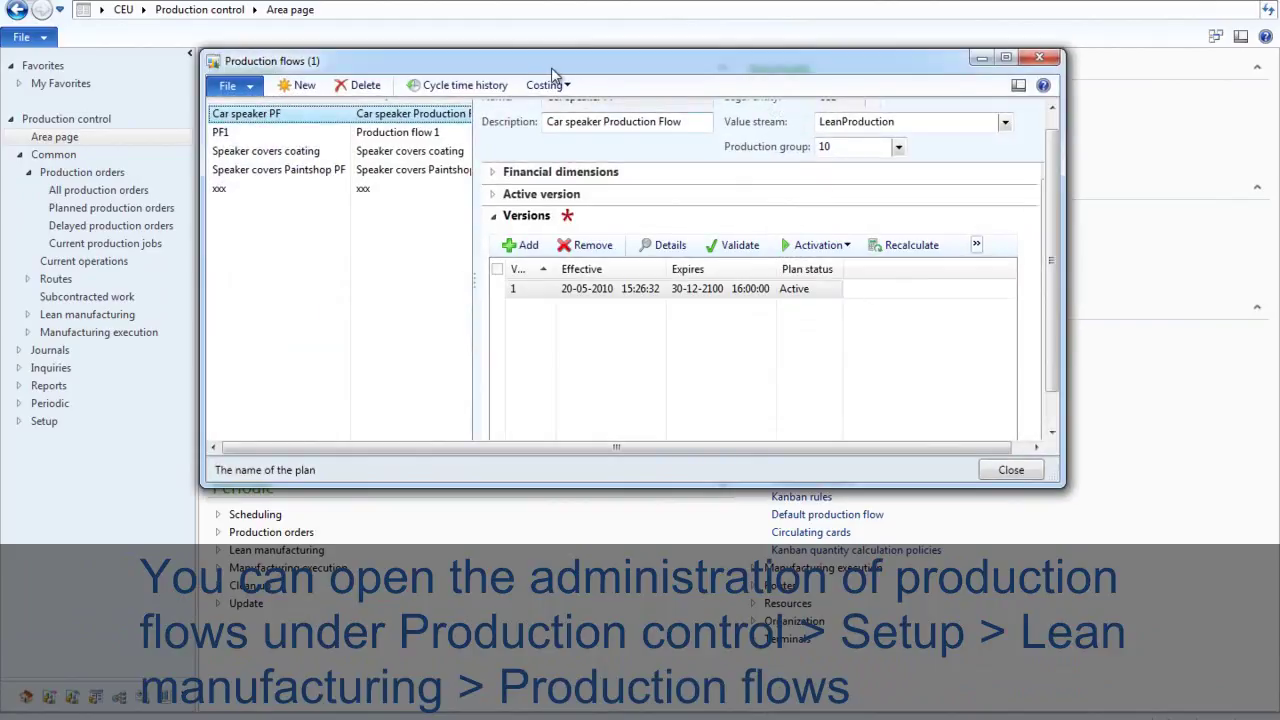
left_click(297, 88)
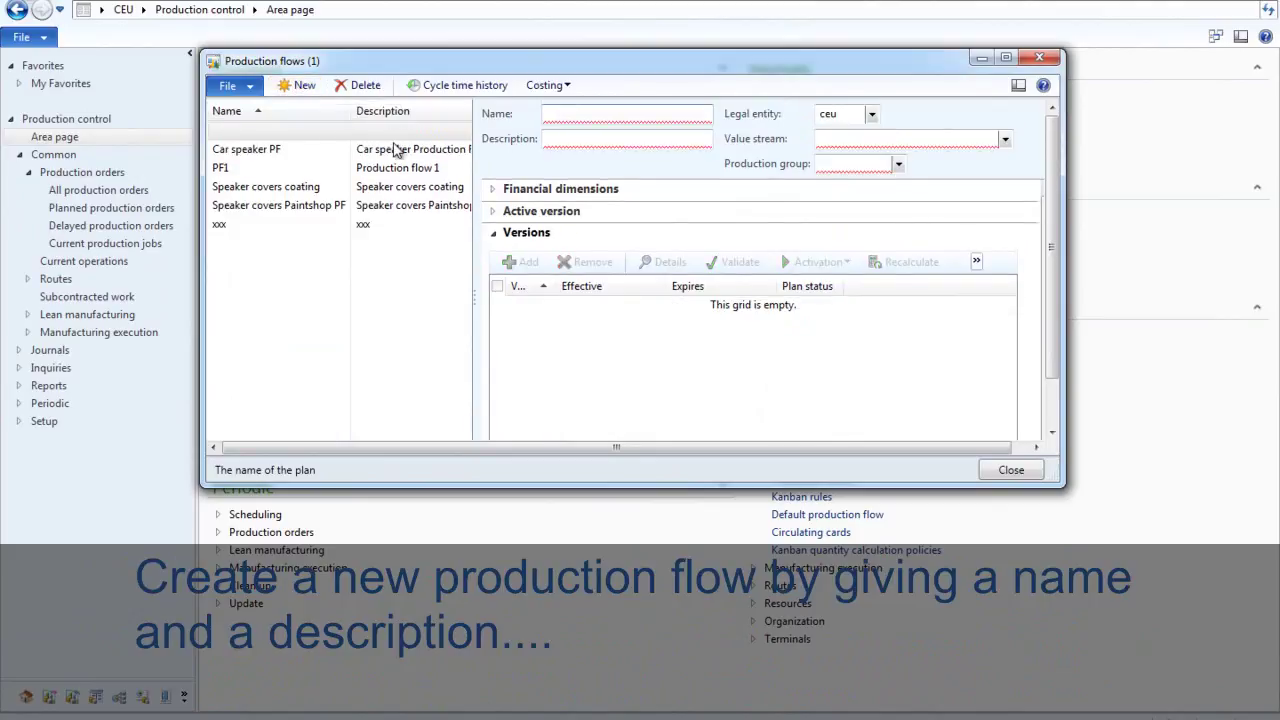
type("x")
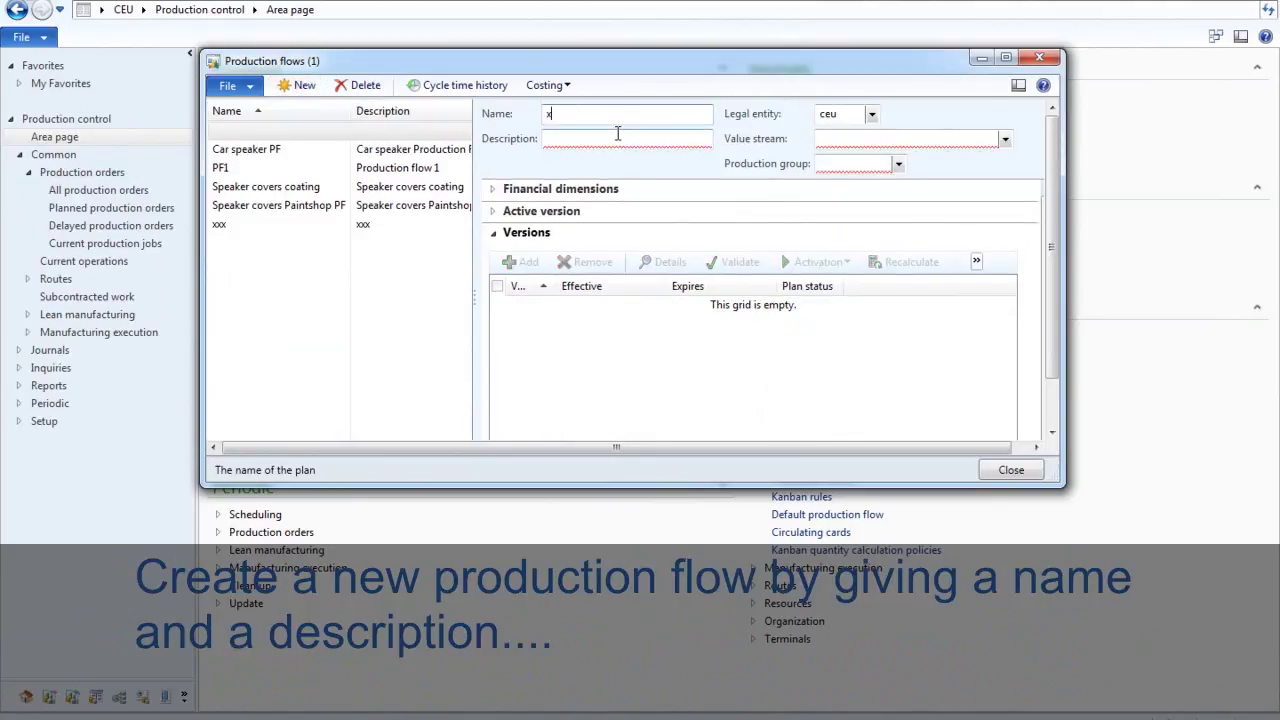
type("xxx")
left_click(618, 133)
type("xxxx")
key("Tab")
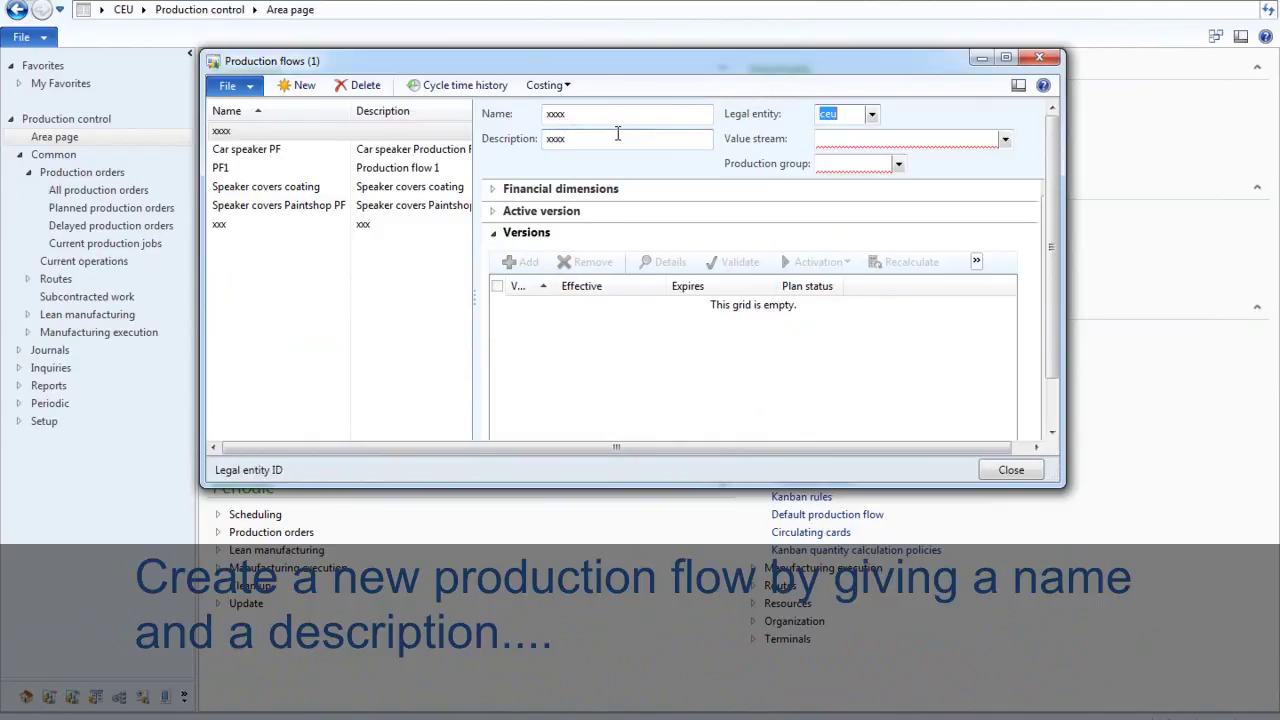
key("Tab")
Step: Assign value stream ValueStream and production group 10, save, and start a new version
left_click(1005, 139)
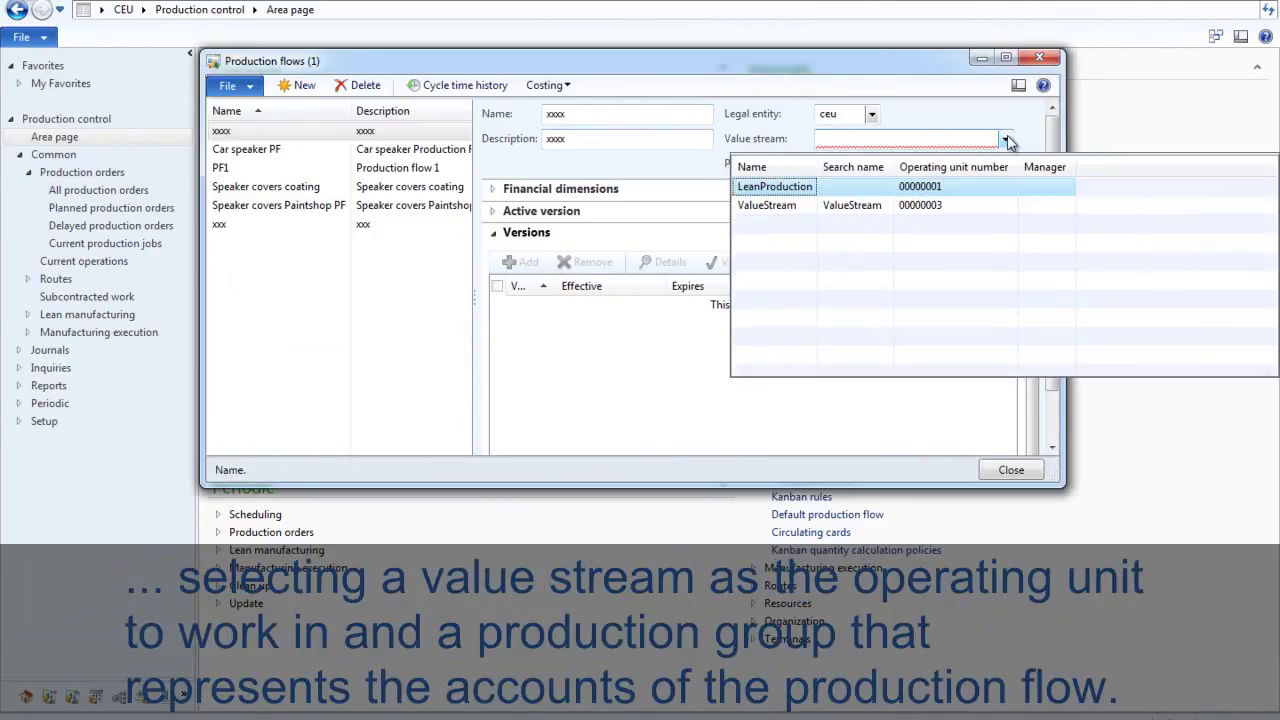
left_click(781, 206)
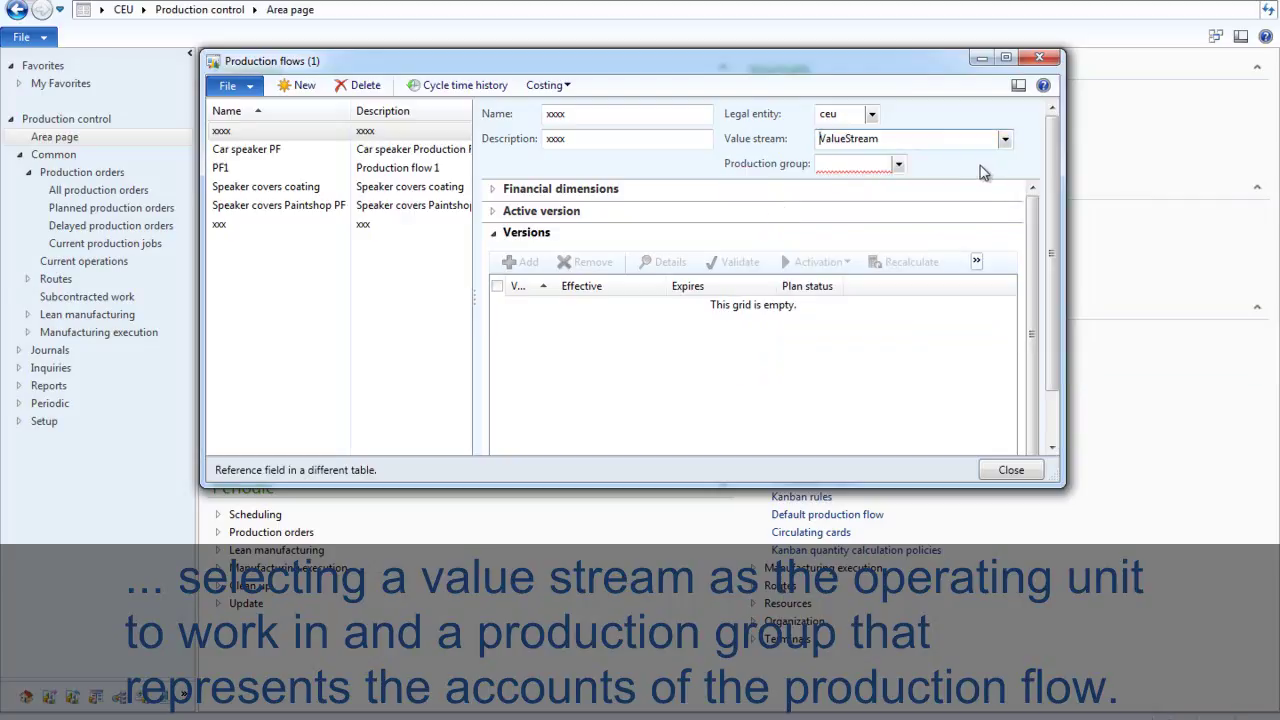
left_click(899, 164)
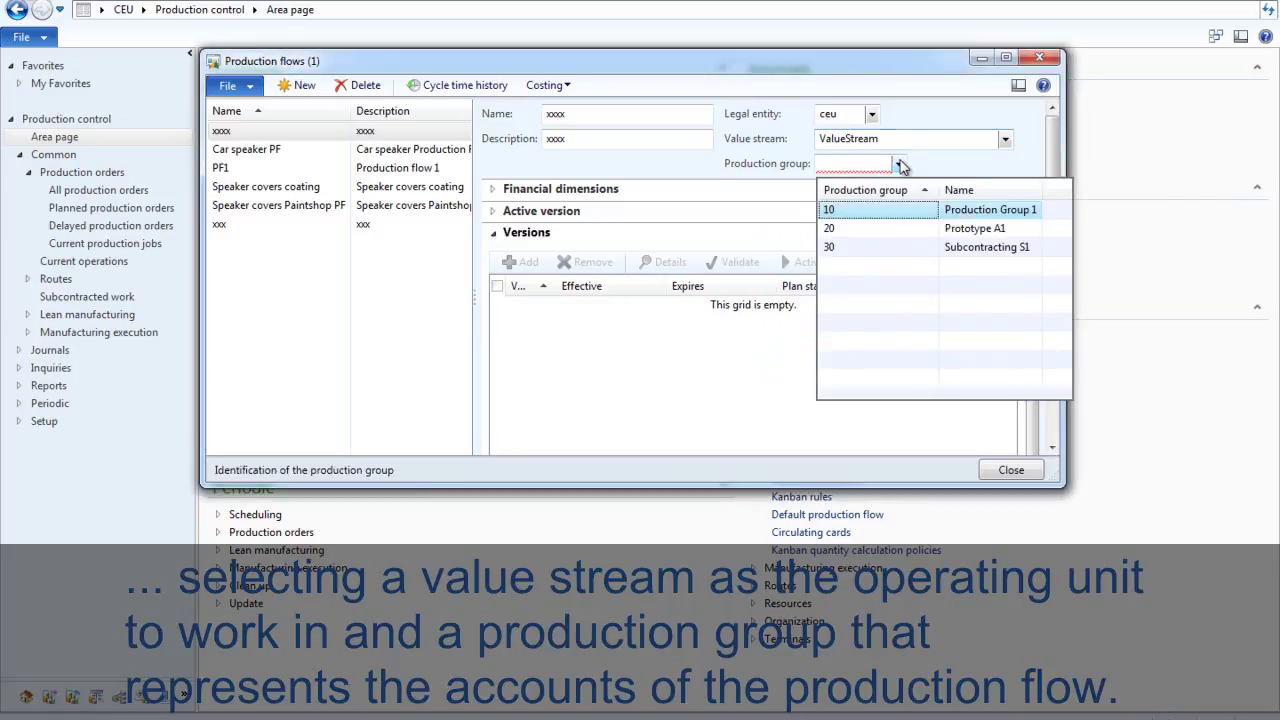
left_click(836, 213)
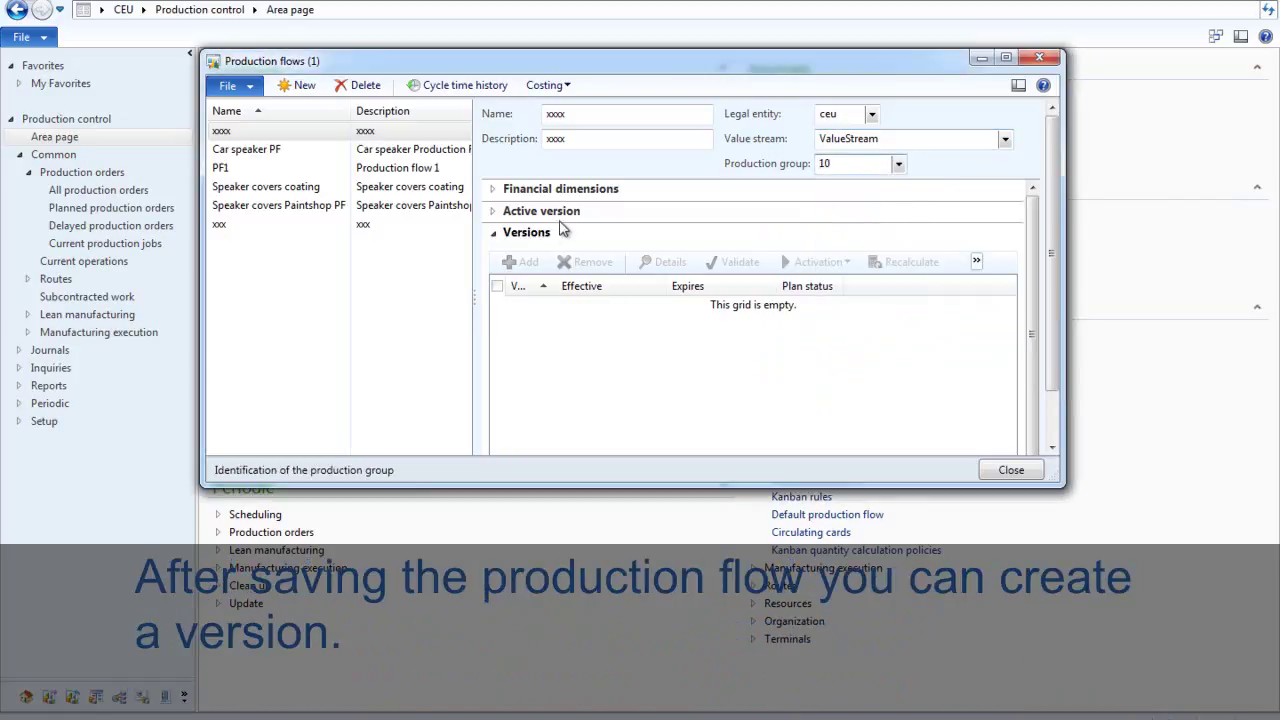
key("ctrl+s")
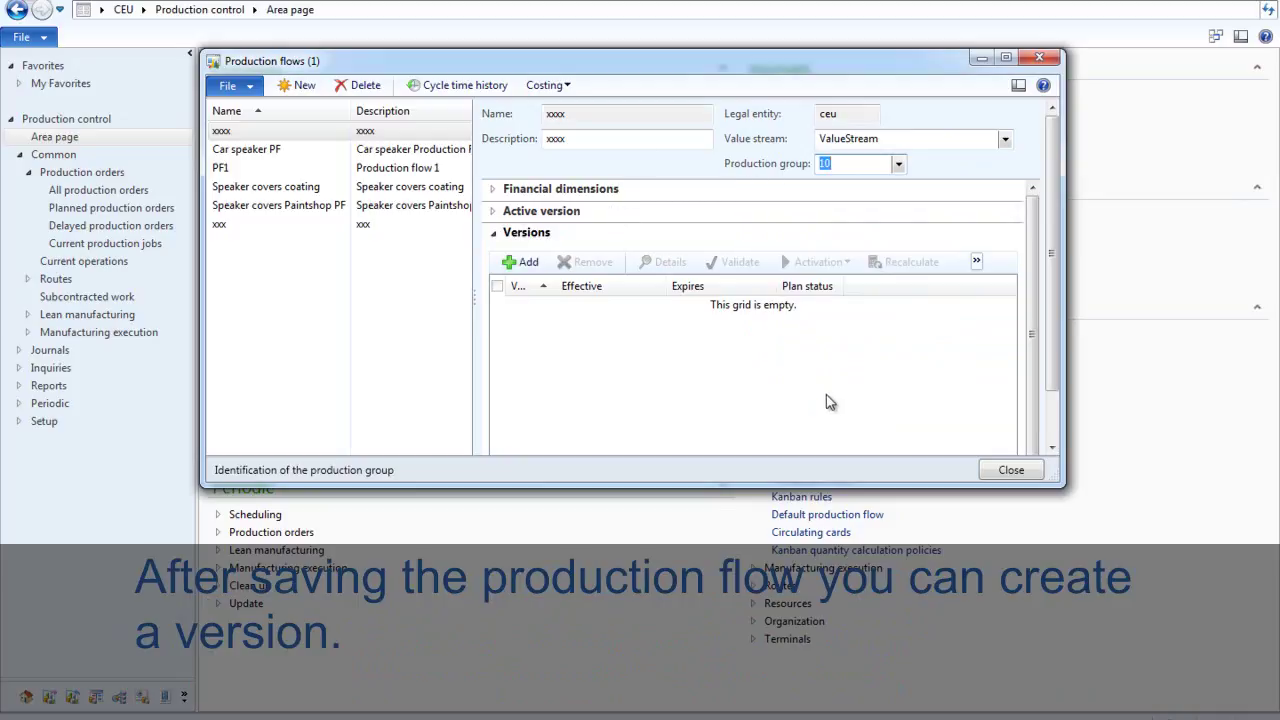
left_click(525, 265)
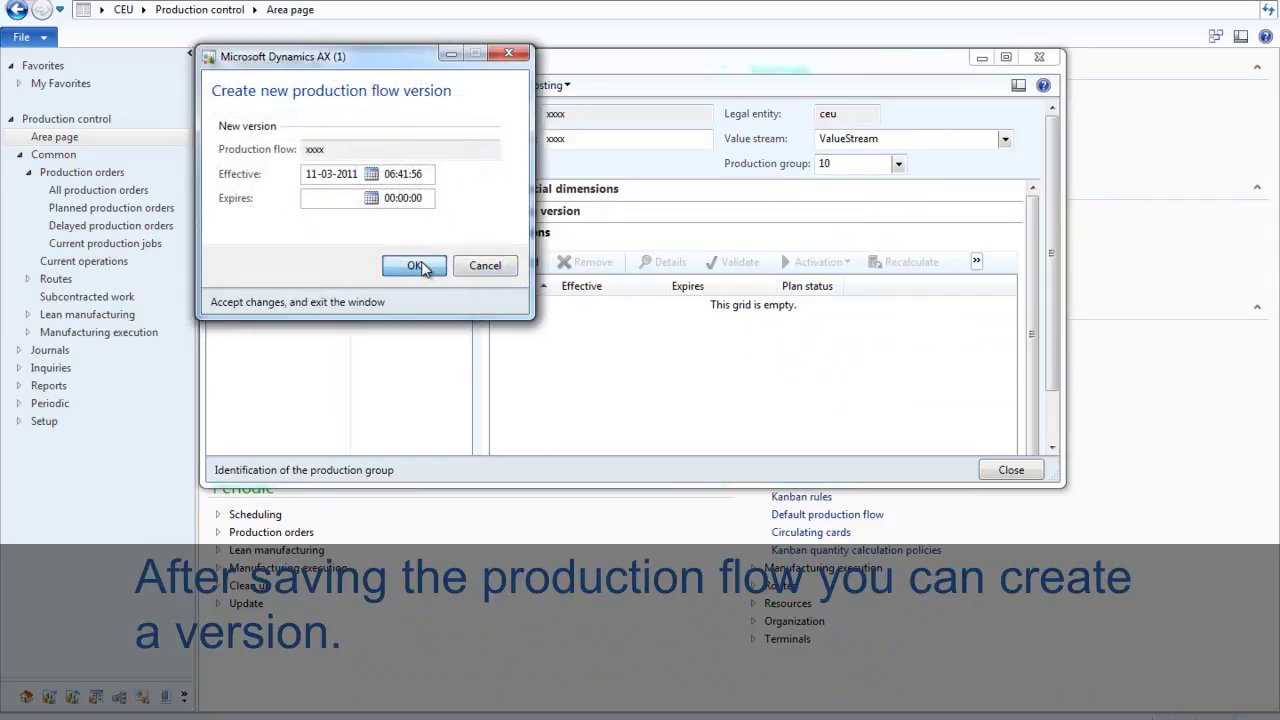
Step: Confirm draft version 1 and open its Production flow activities form
left_click(415, 266)
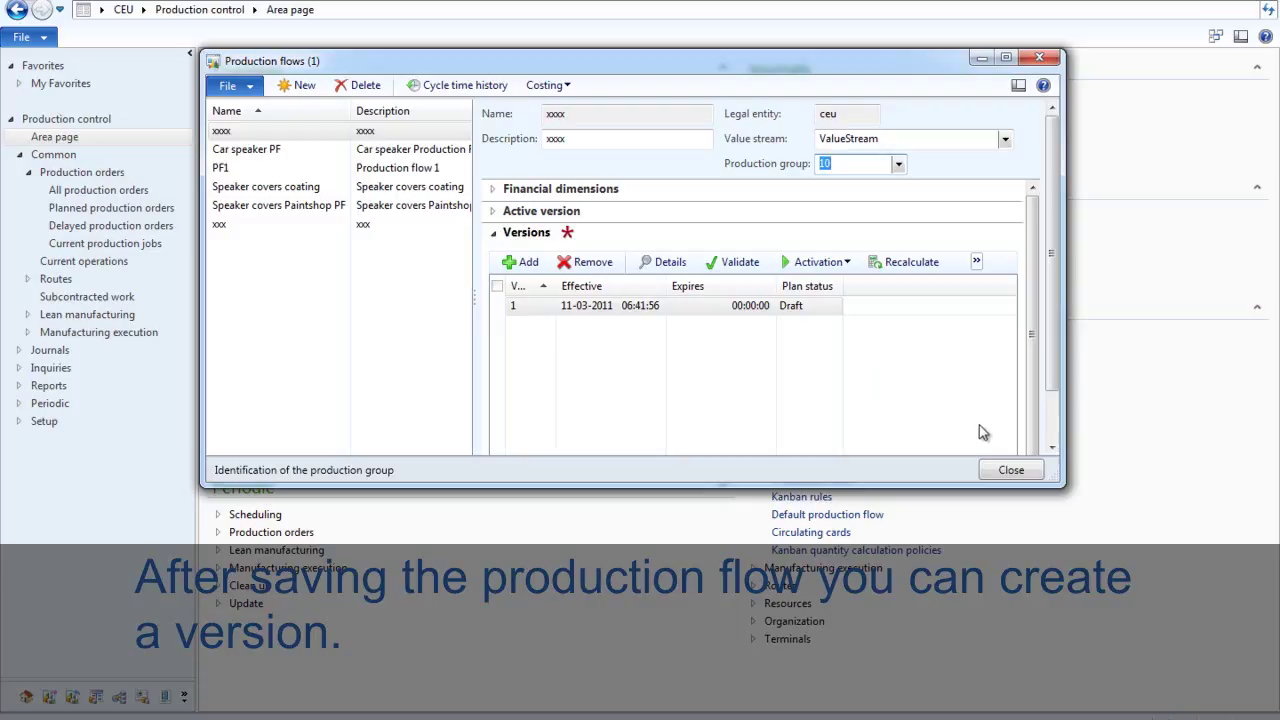
left_click(977, 261)
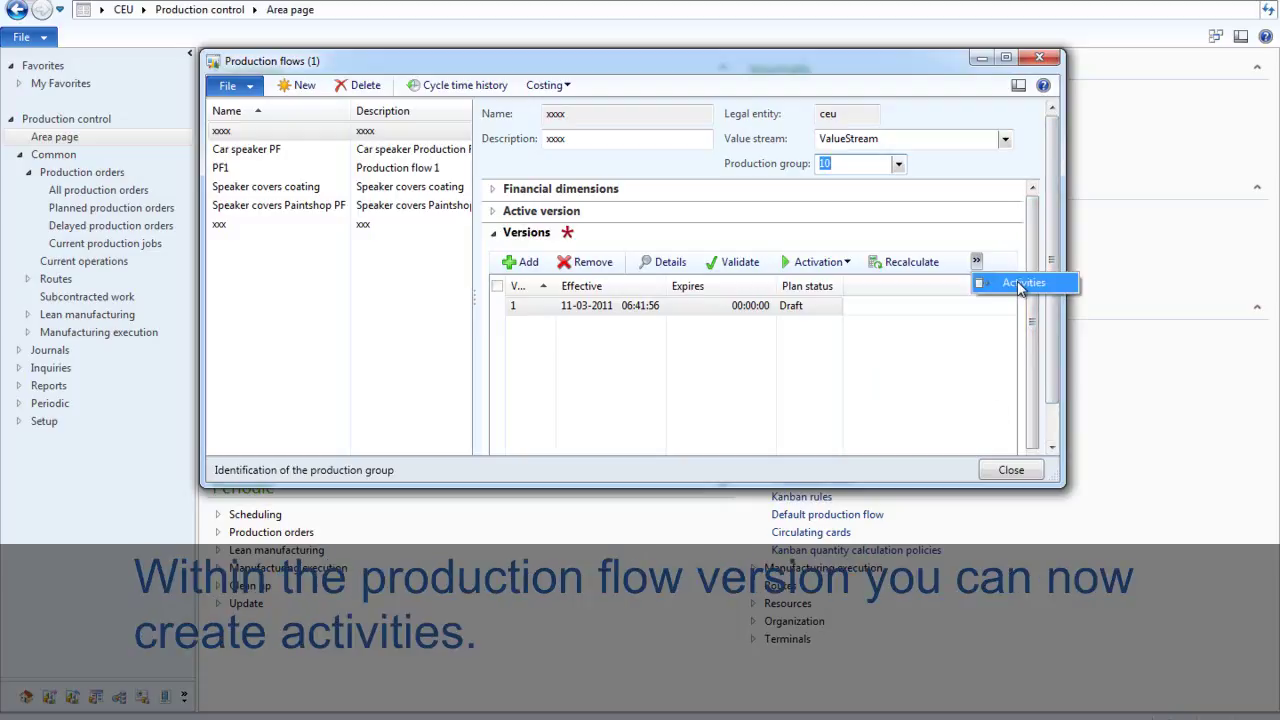
left_click(1018, 282)
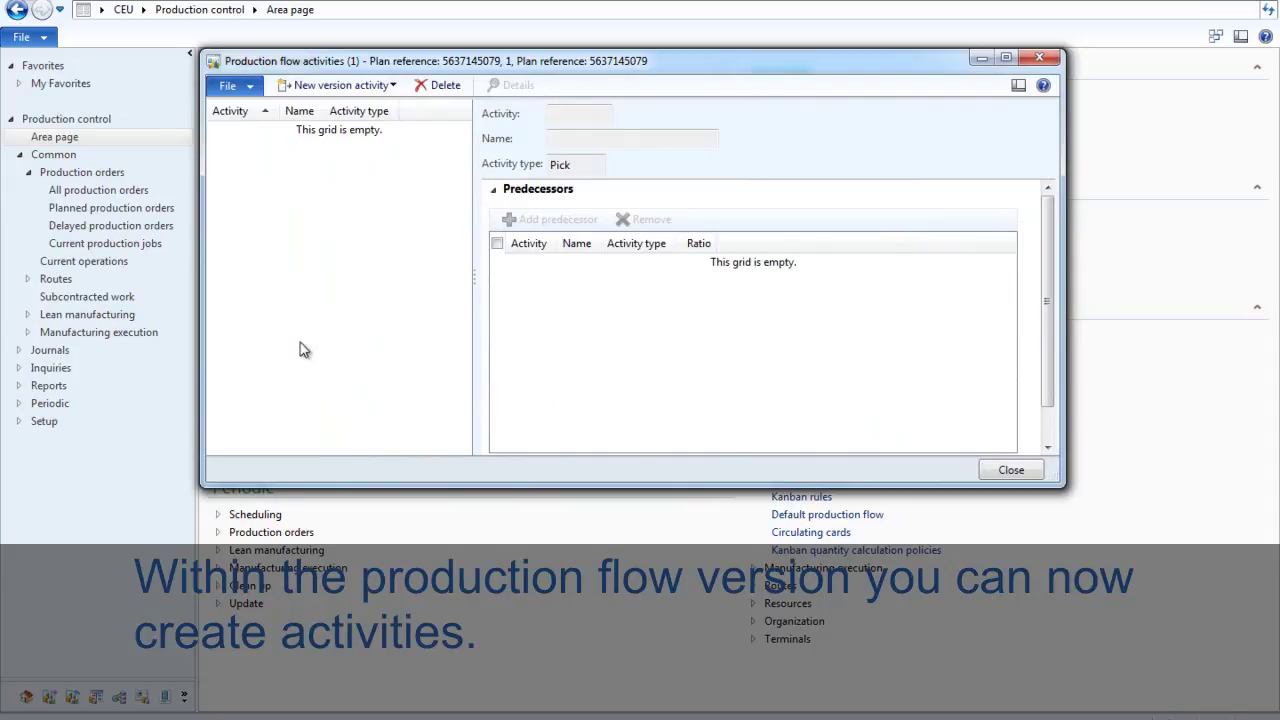
left_click(377, 87)
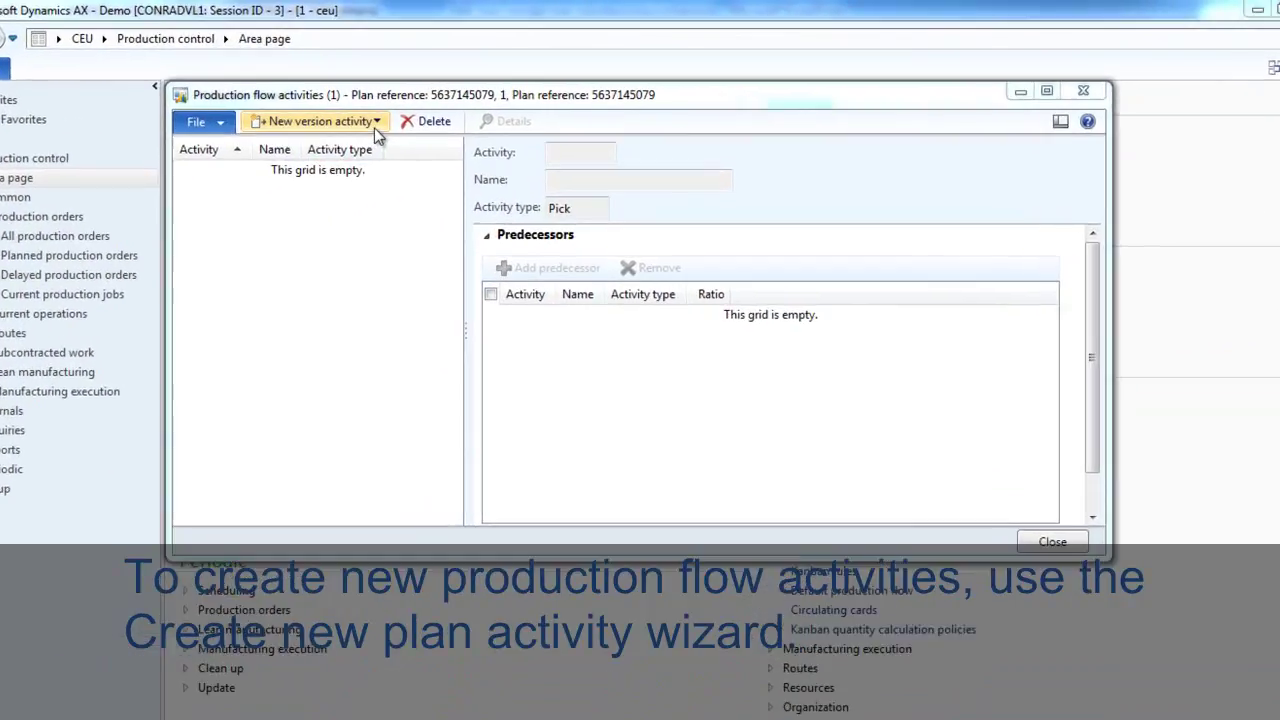
Step: Start a new plan activity named Process activity with activity type Process
left_click(417, 101)
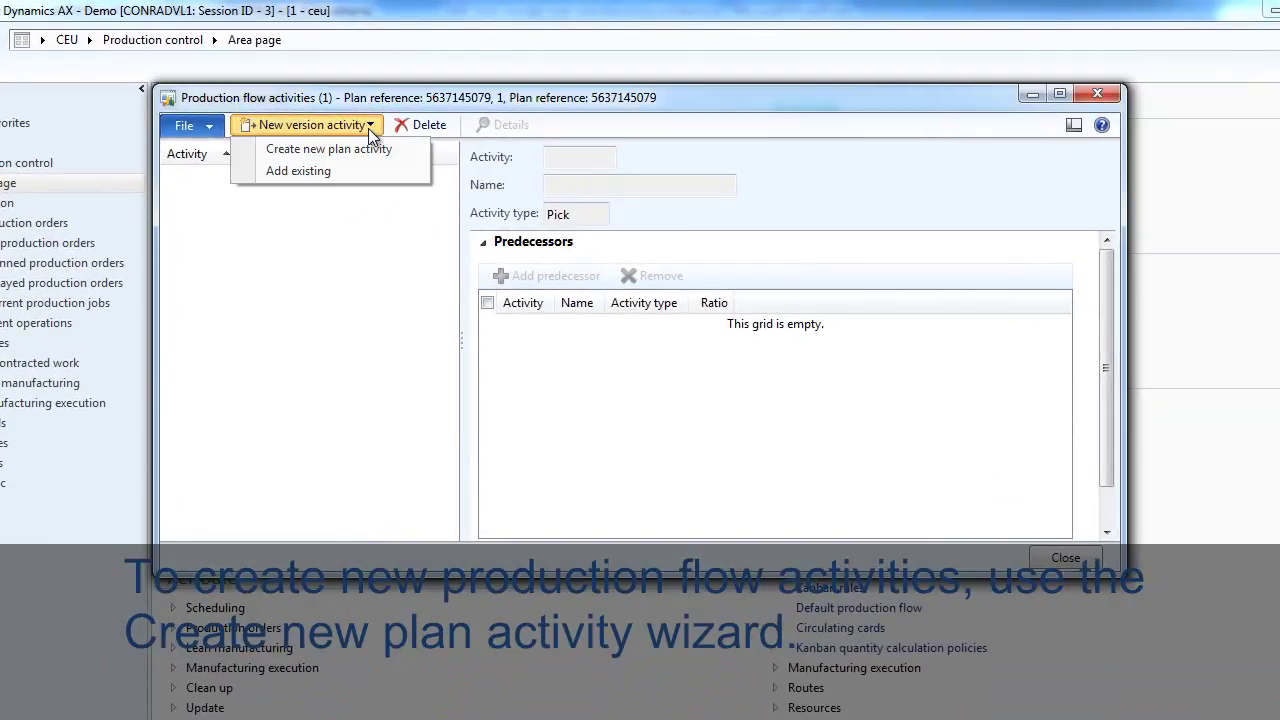
left_click(320, 149)
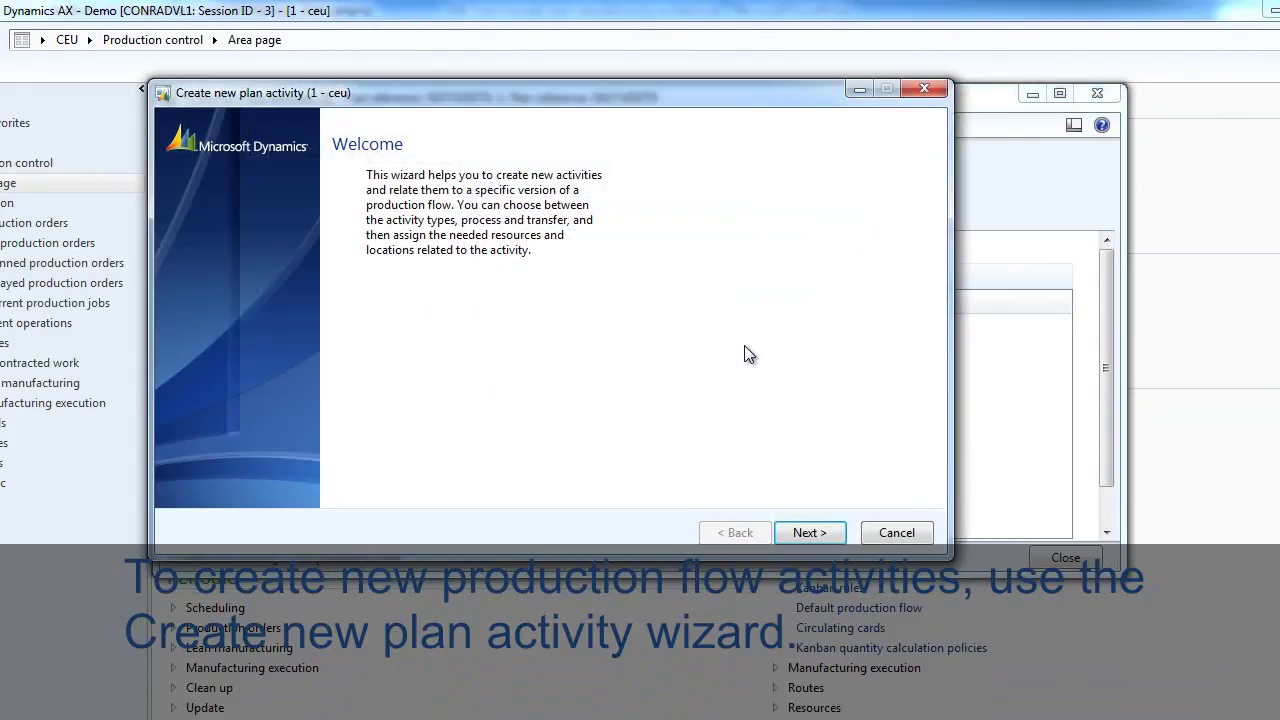
left_click(819, 535)
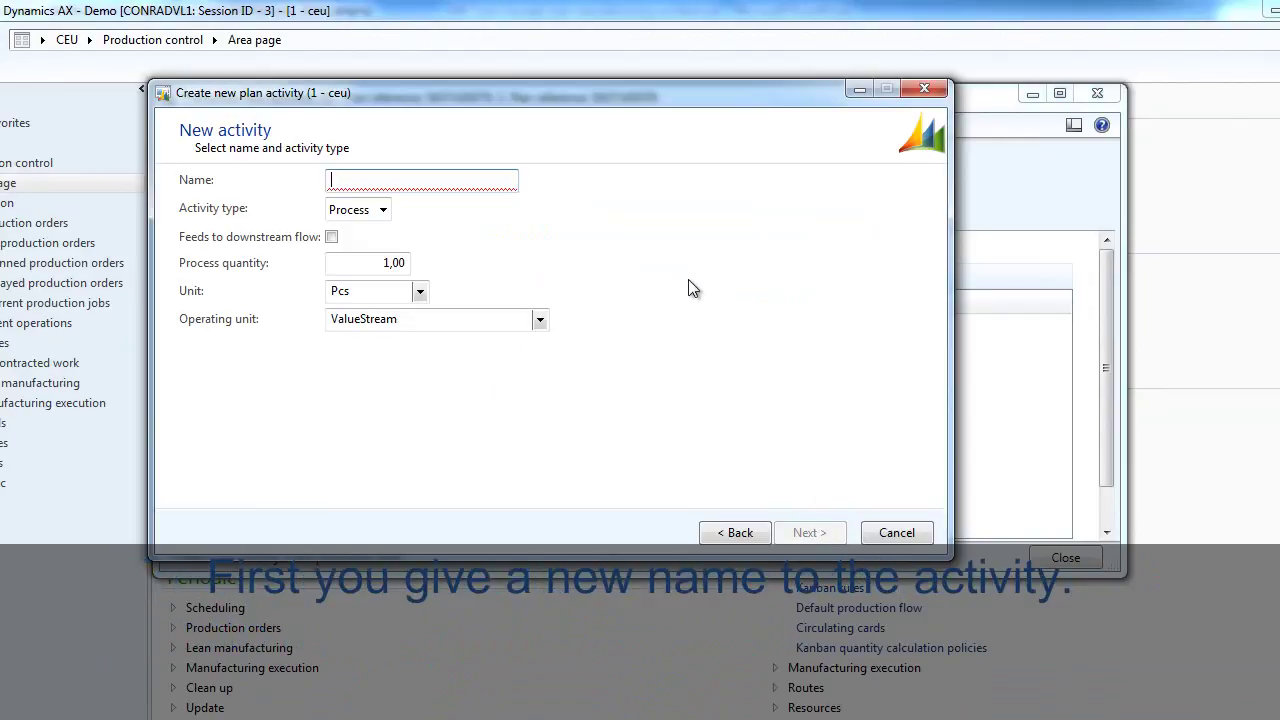
type("Process activity")
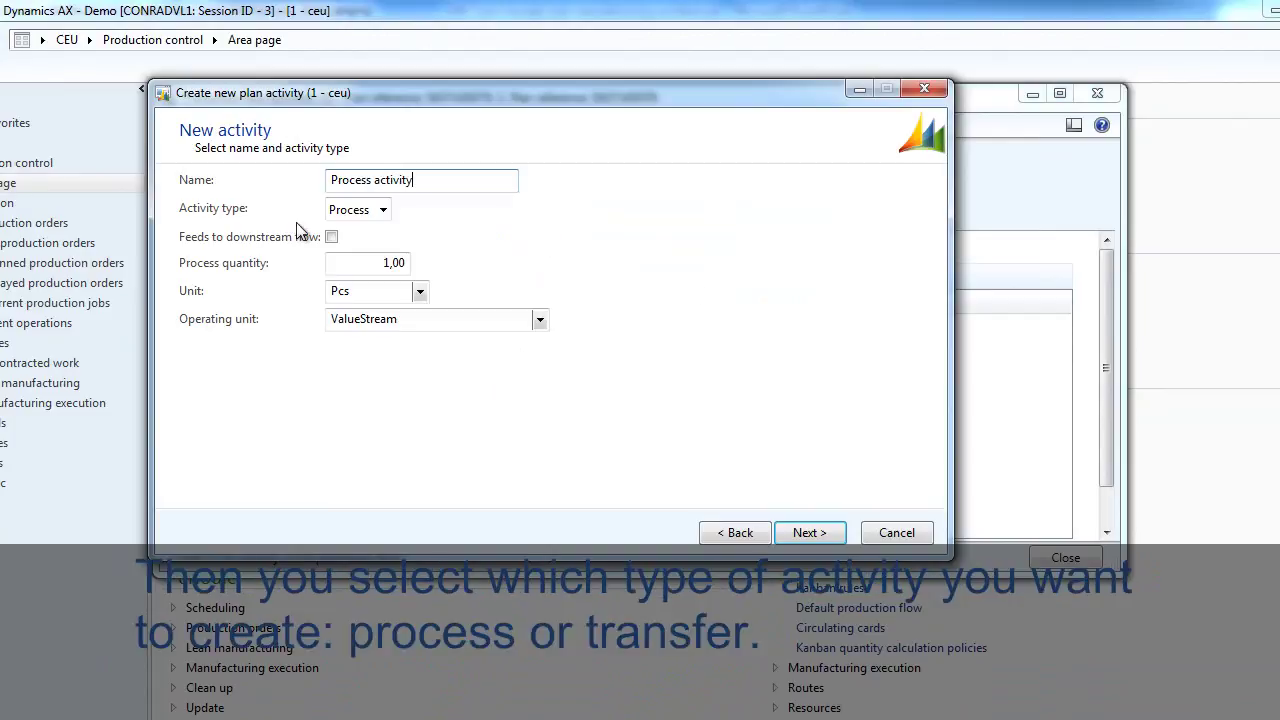
left_click(383, 212)
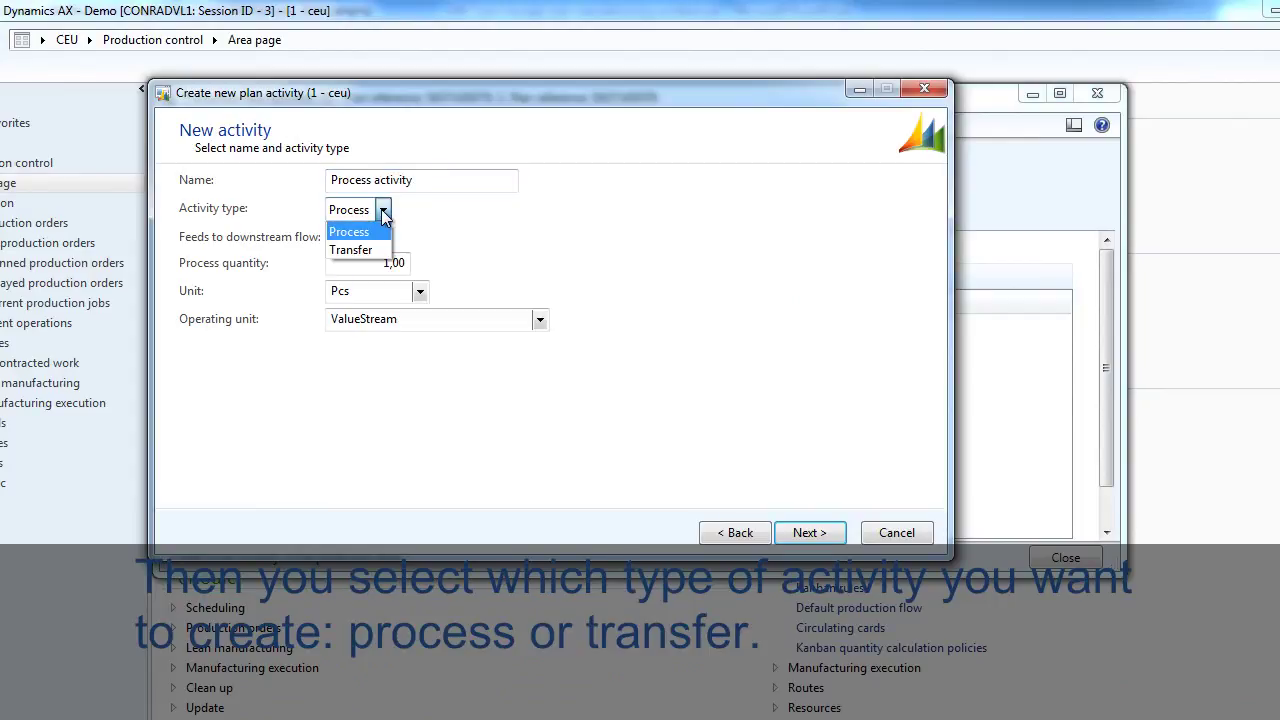
left_click(521, 232)
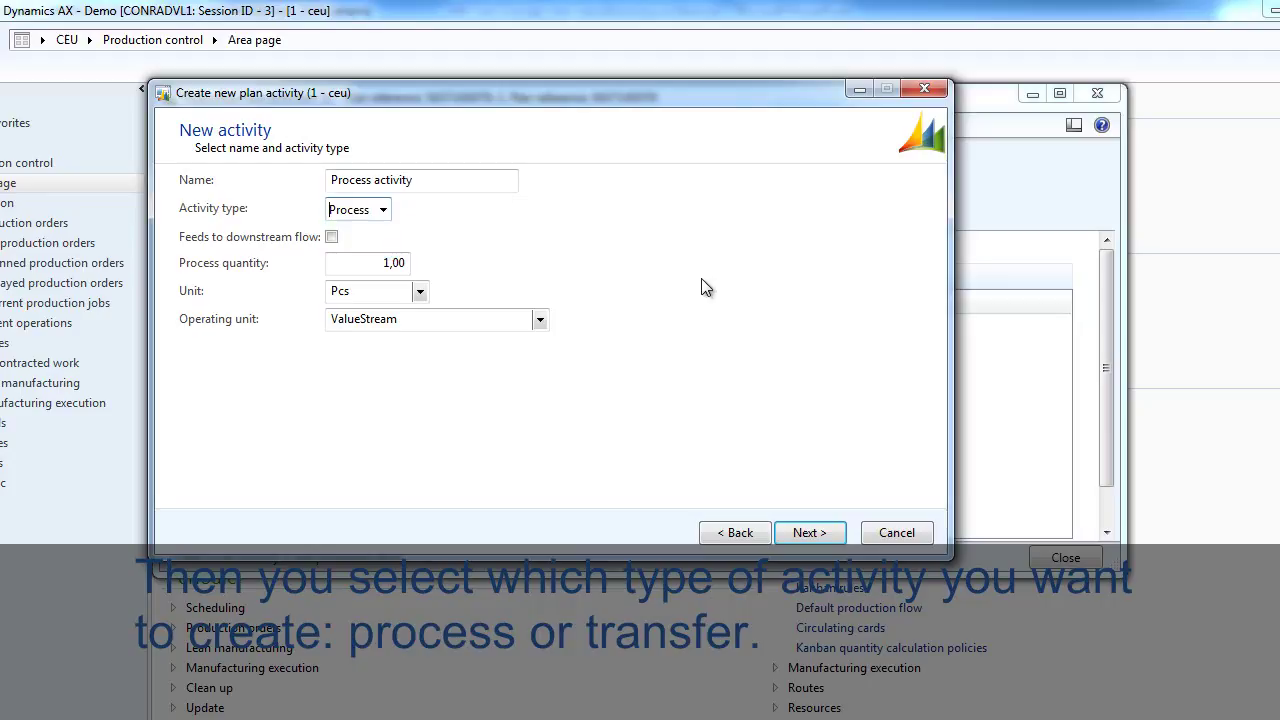
left_click(827, 518)
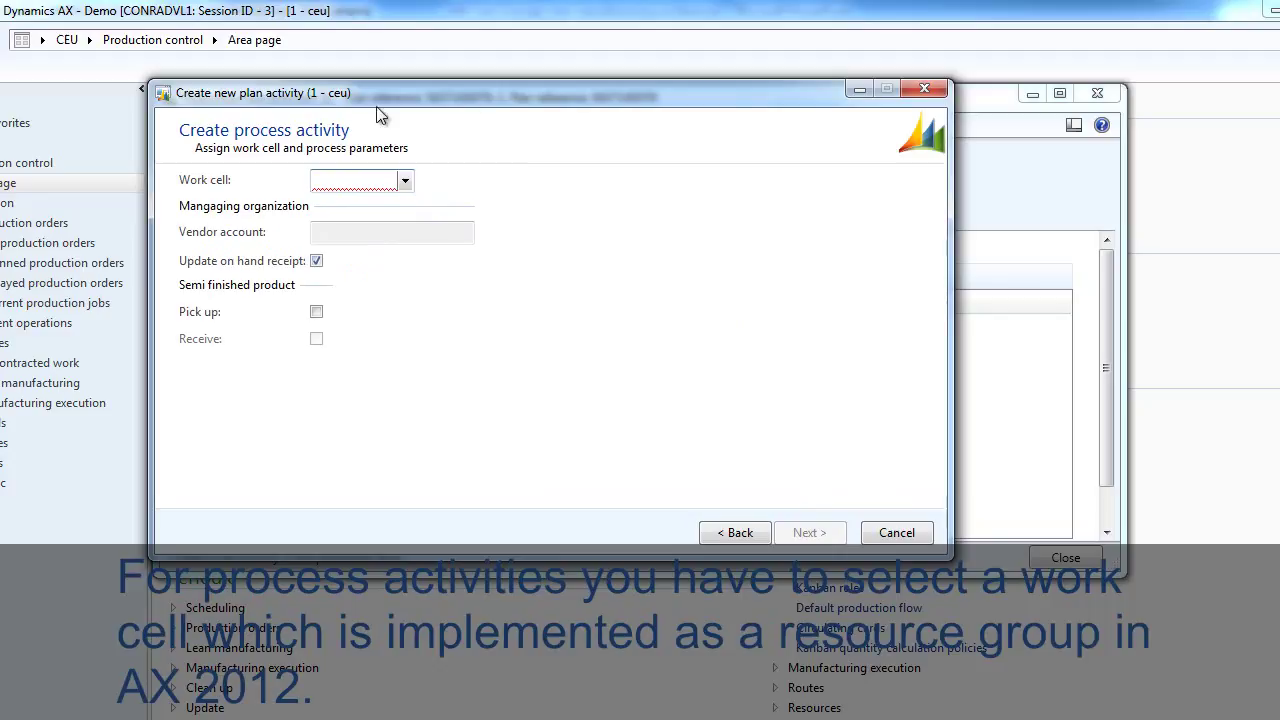
Step: Set the work cell to WC1 and accept the predefined picking activity
left_click(405, 180)
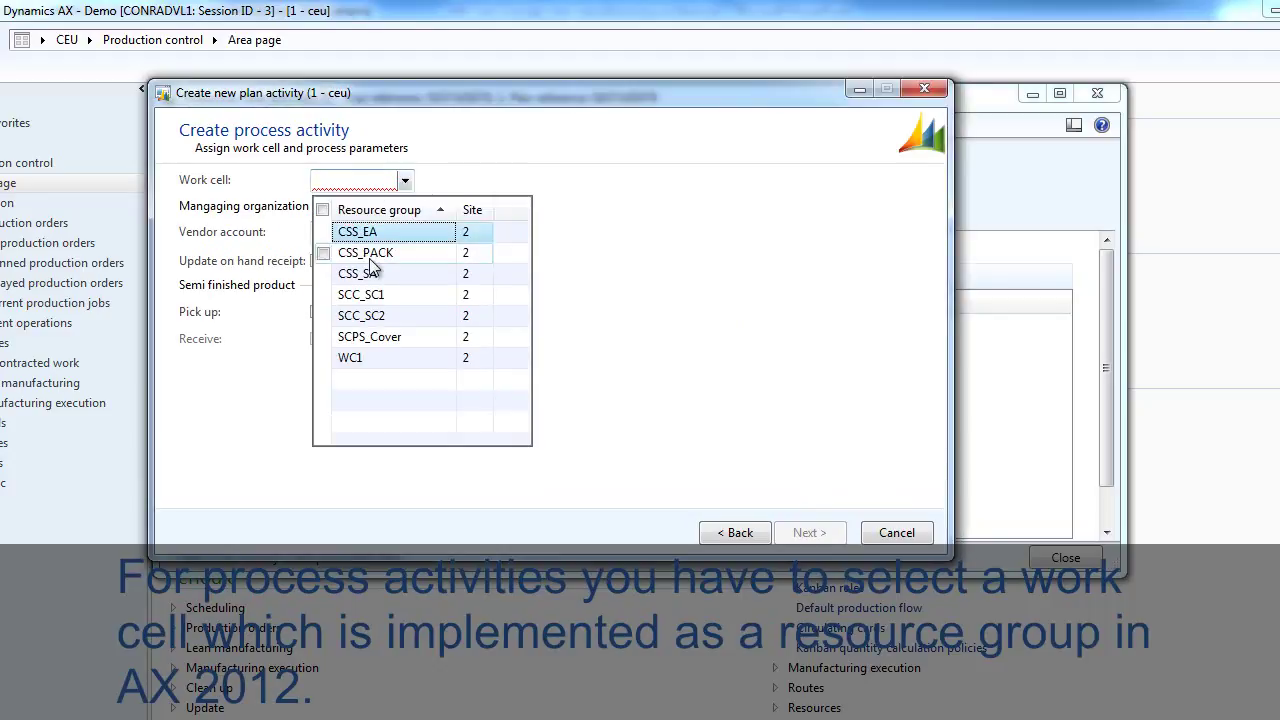
left_click(355, 358)
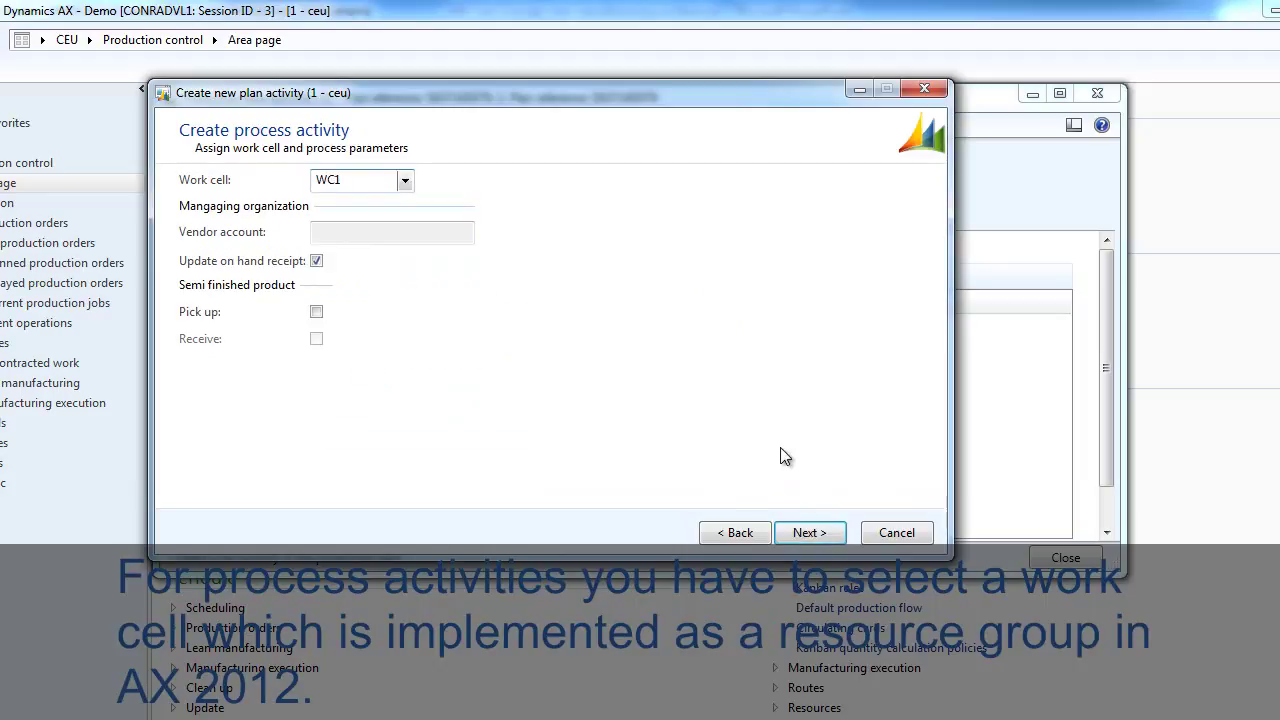
left_click(812, 534)
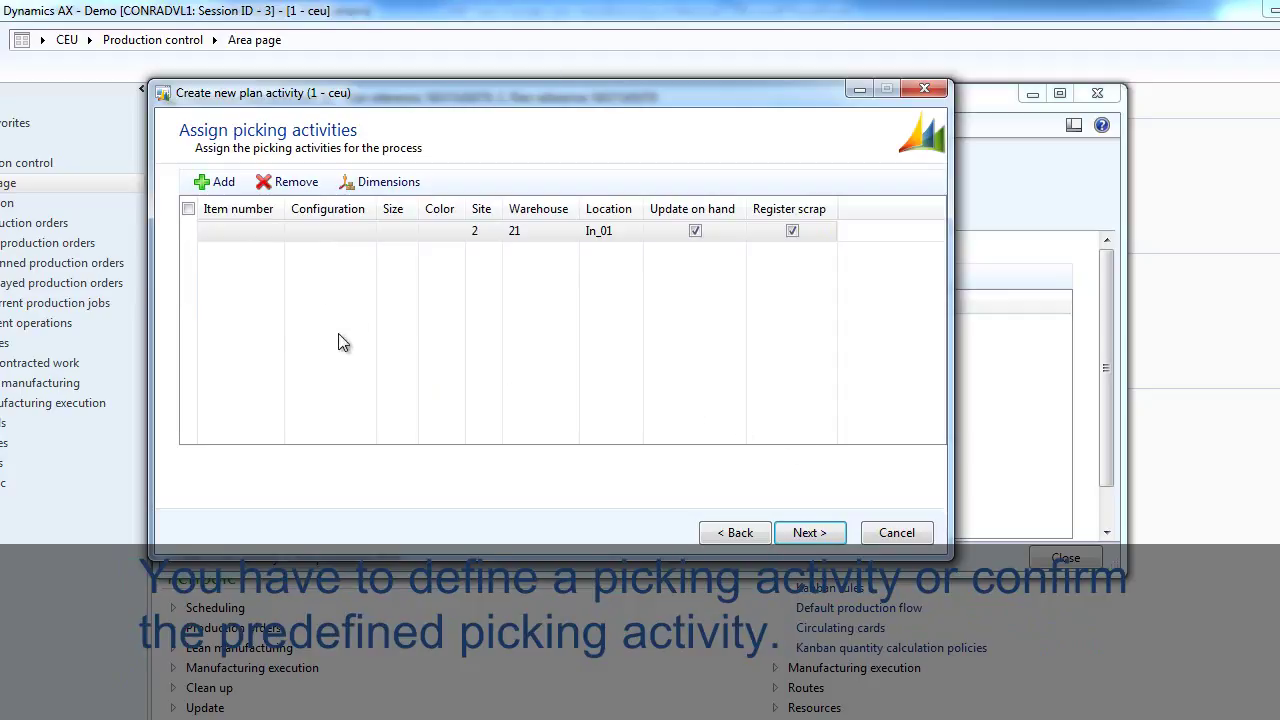
left_click(836, 540)
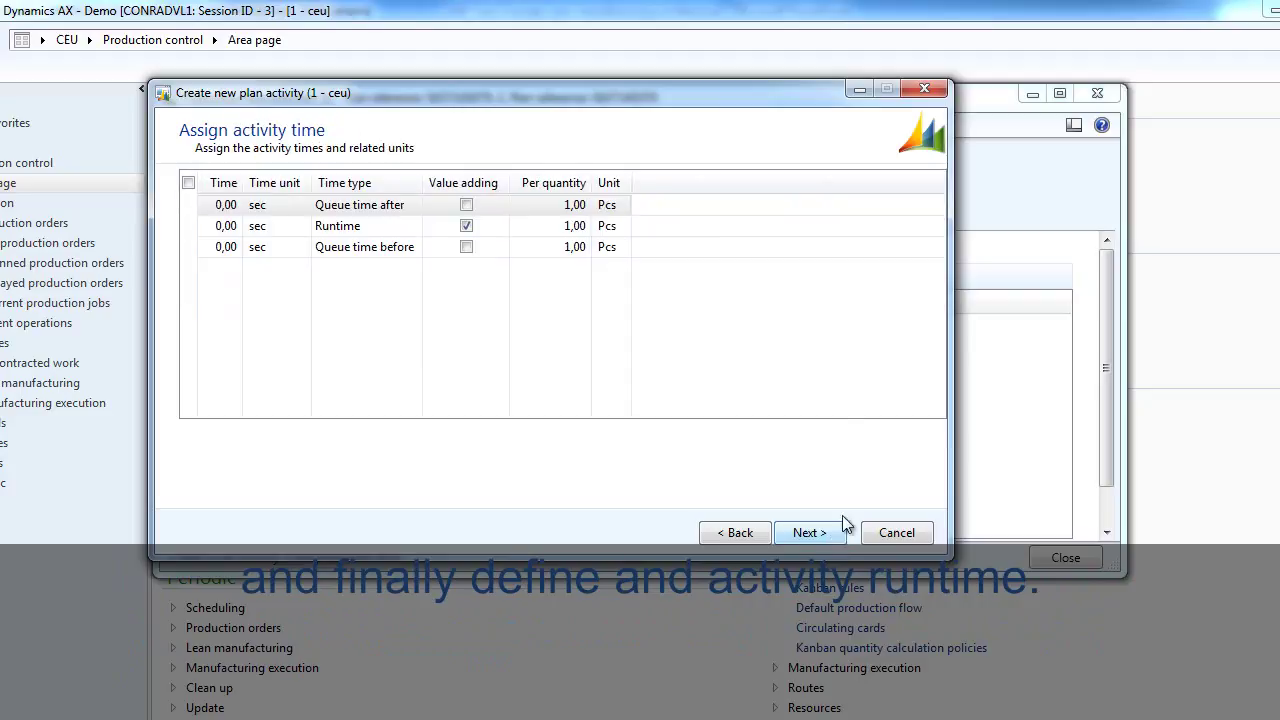
Step: Set the runtime to 4 min and finish creating the process activity
left_click(204, 225)
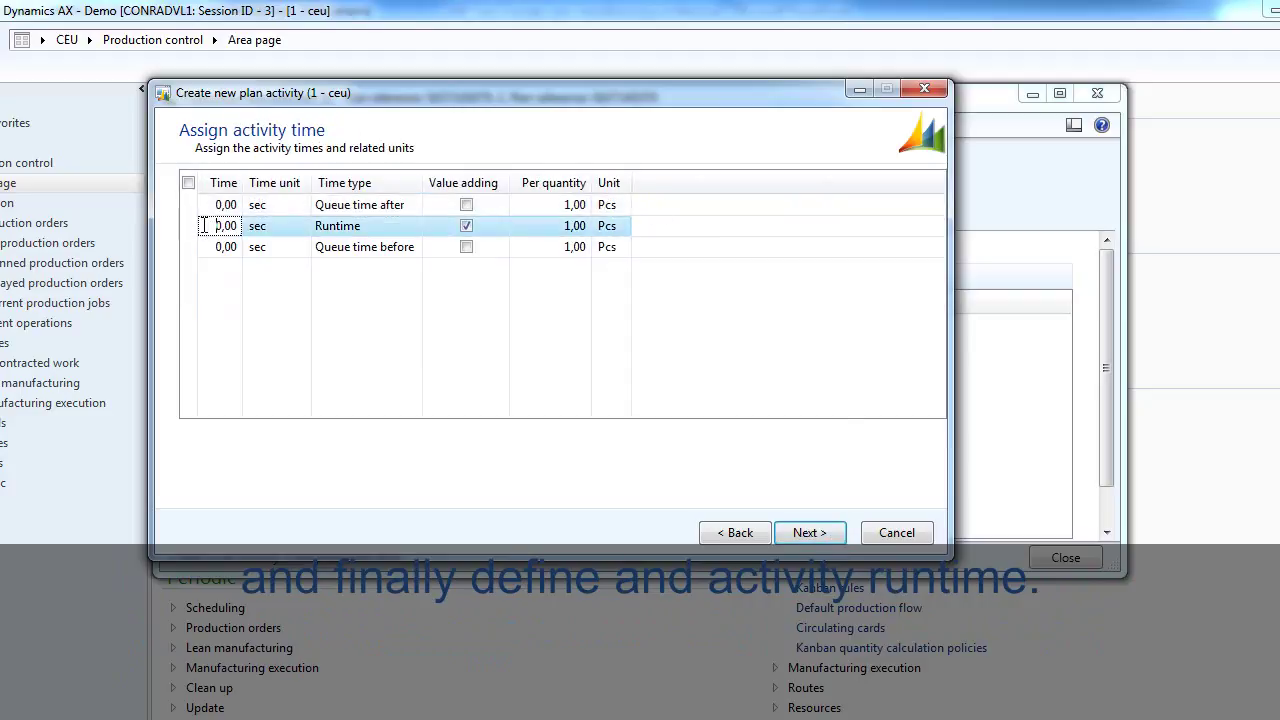
left_click_drag(204, 225, 262, 226)
type("4")
key("Tab")
left_click(300, 226)
left_click(265, 314)
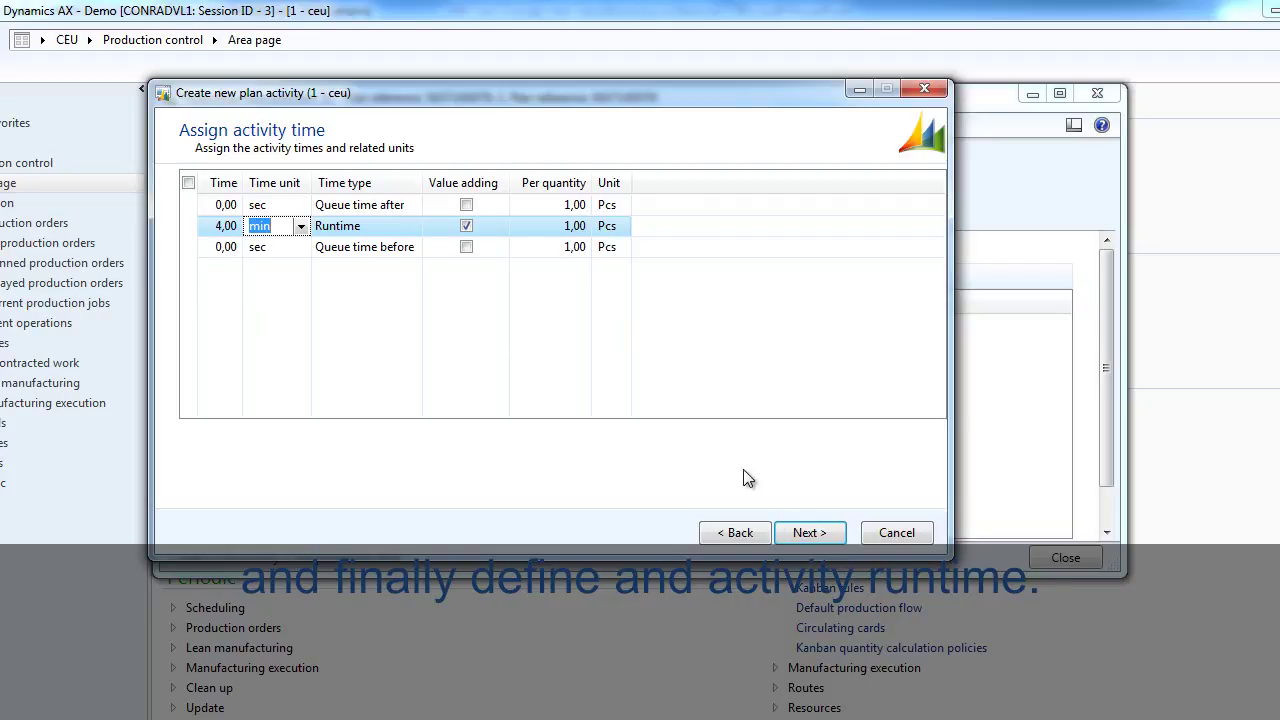
left_click(812, 533)
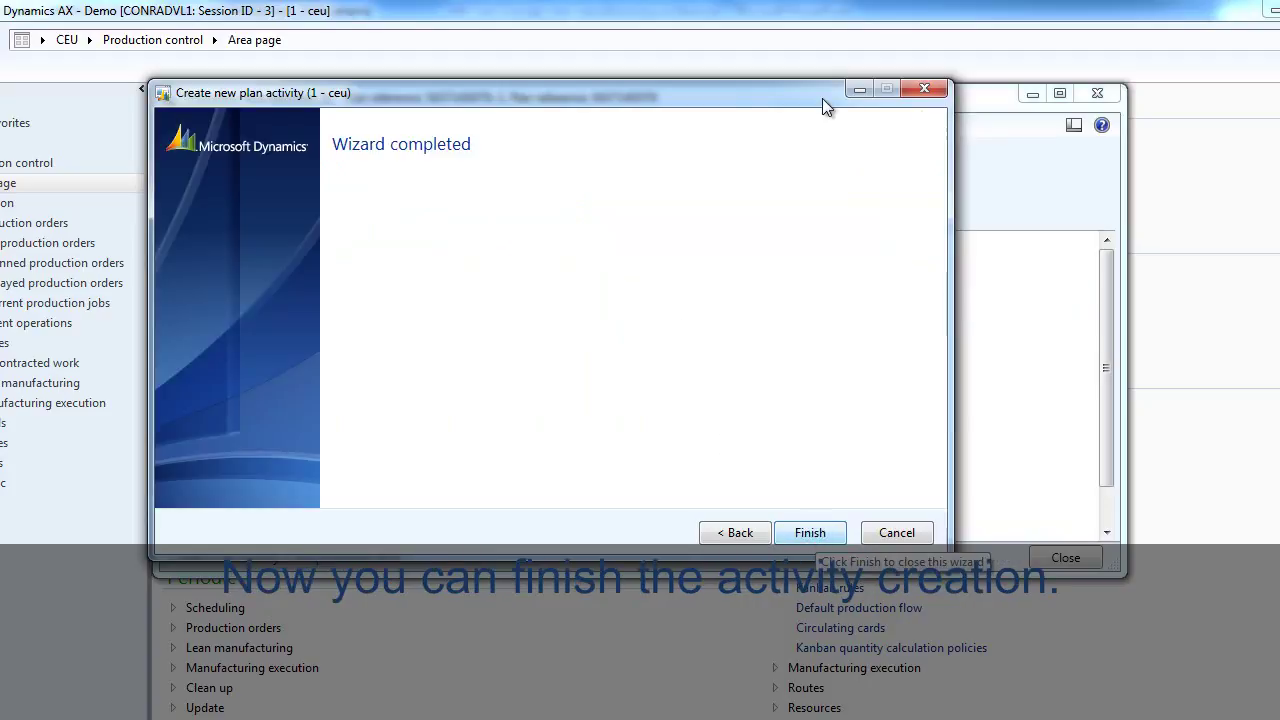
key("Return")
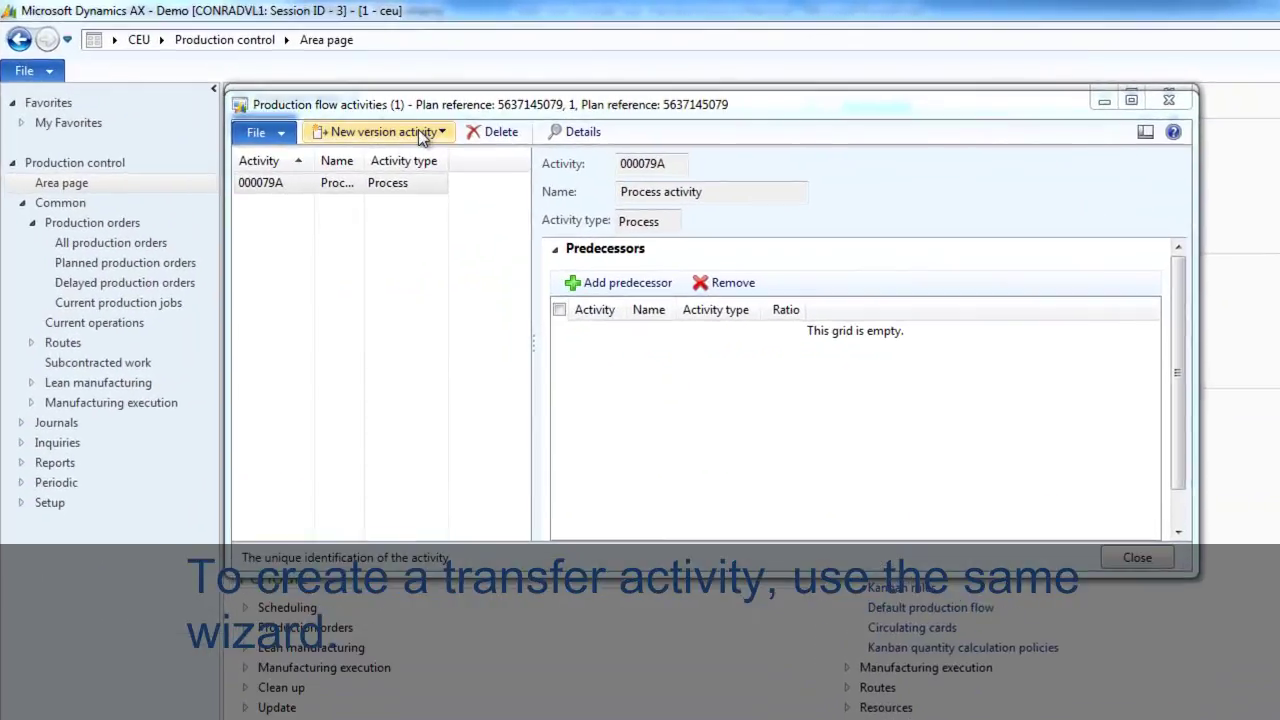
Step: Start a new plan activity named Transfer of type Transfer and advance to location assignment
left_click(398, 103)
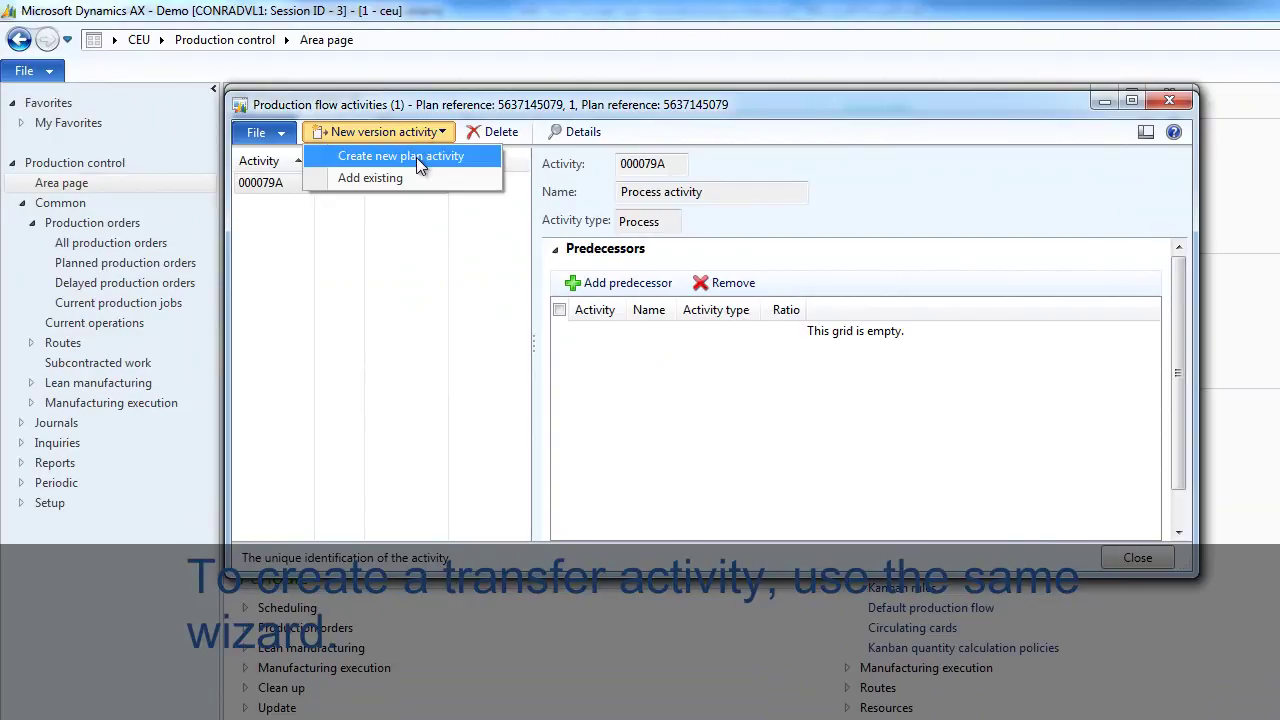
left_click(416, 157)
left_click(889, 530)
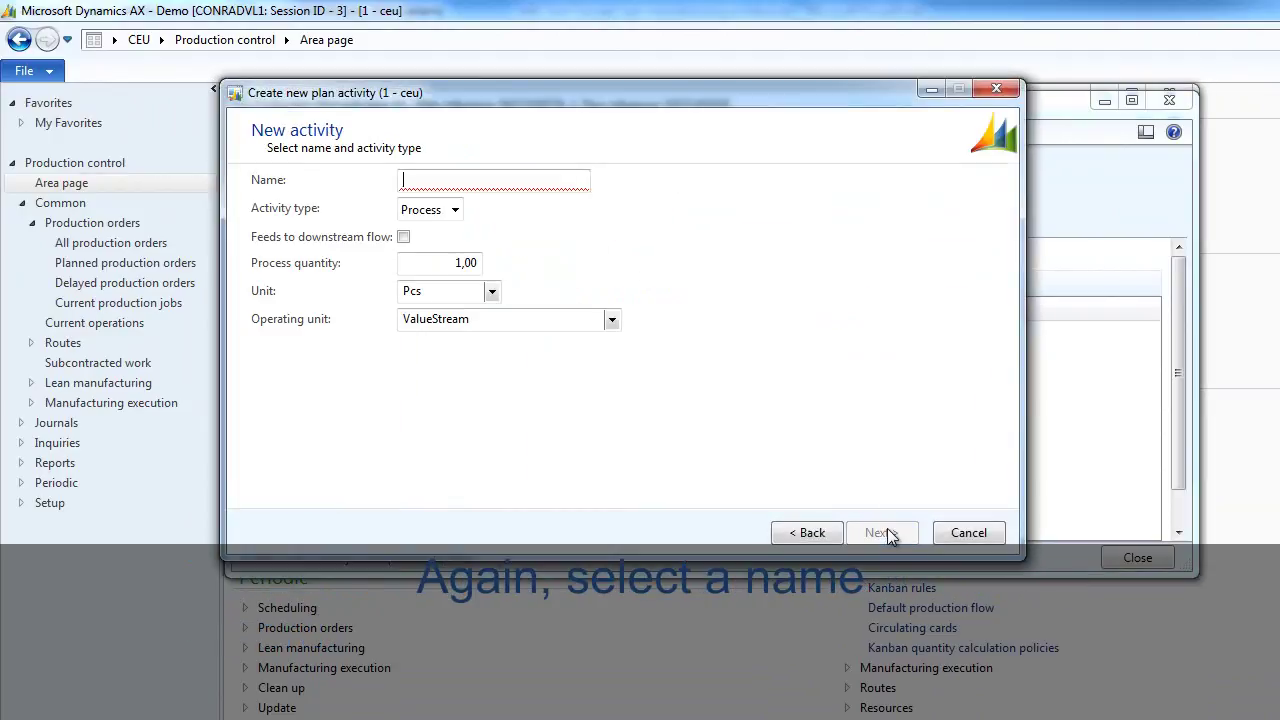
type("Tra")
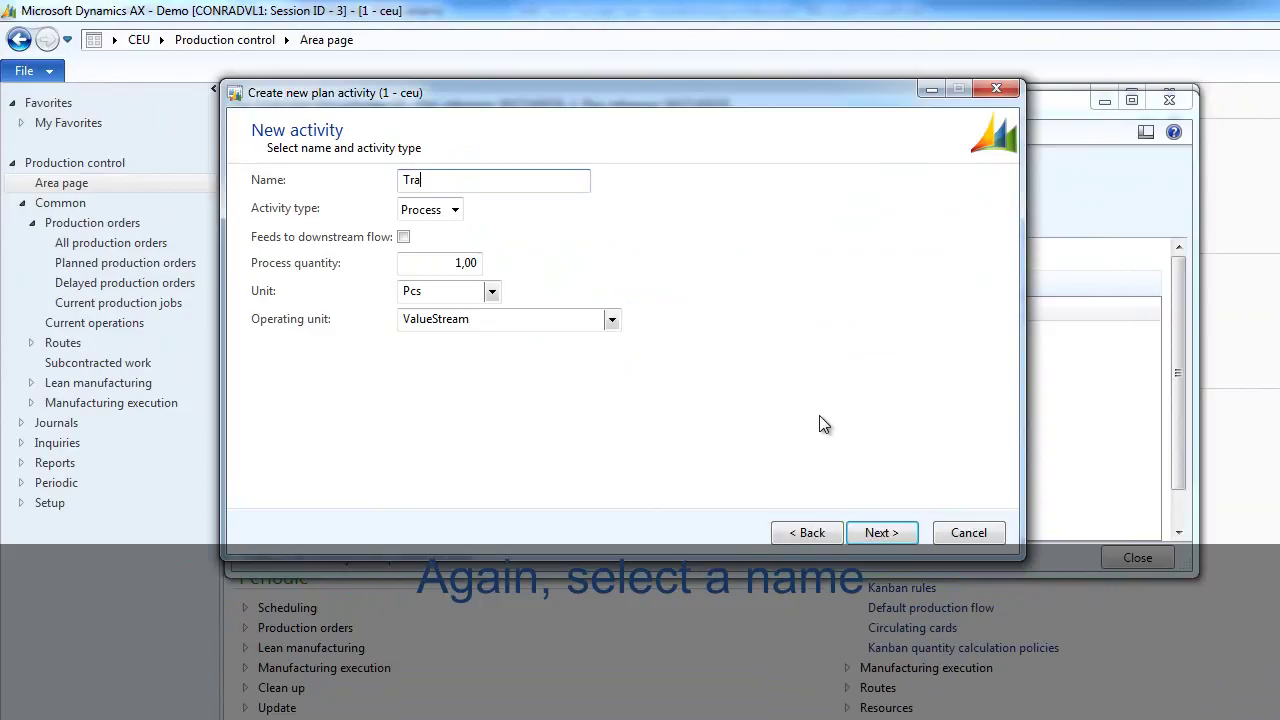
type("nsfer")
key("Tab")
left_click(456, 210)
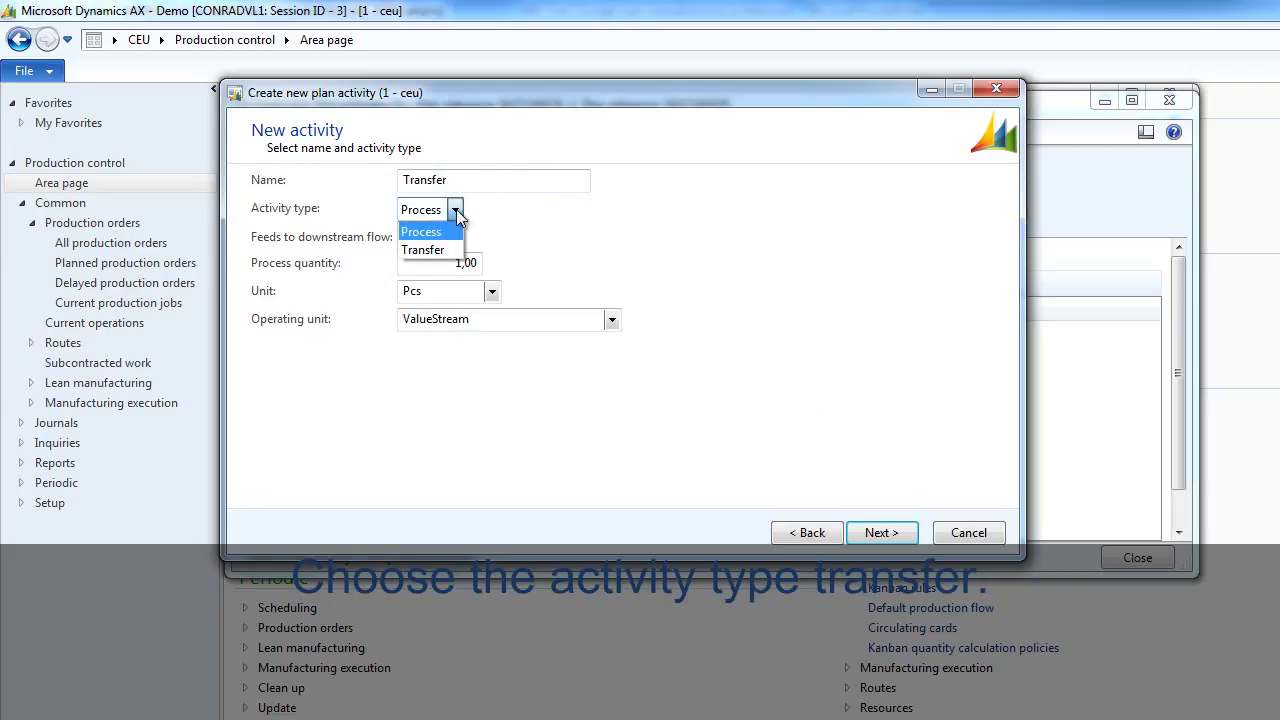
left_click(440, 250)
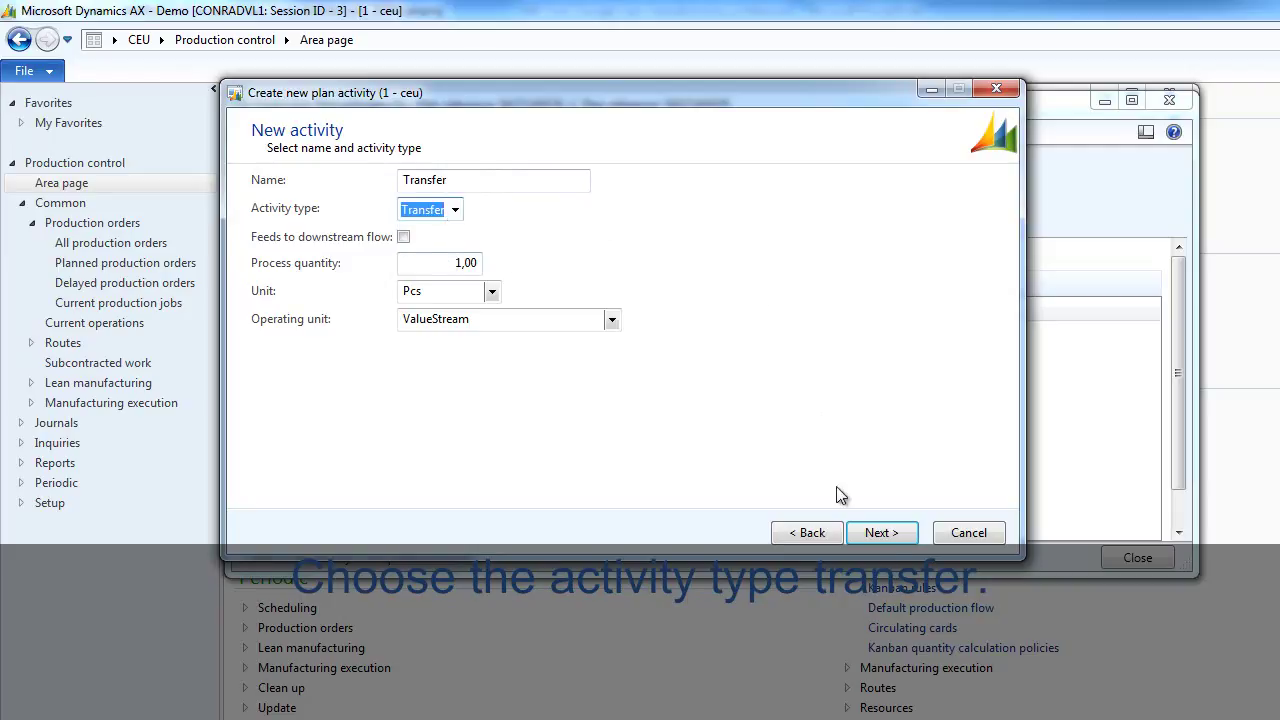
left_click(877, 533)
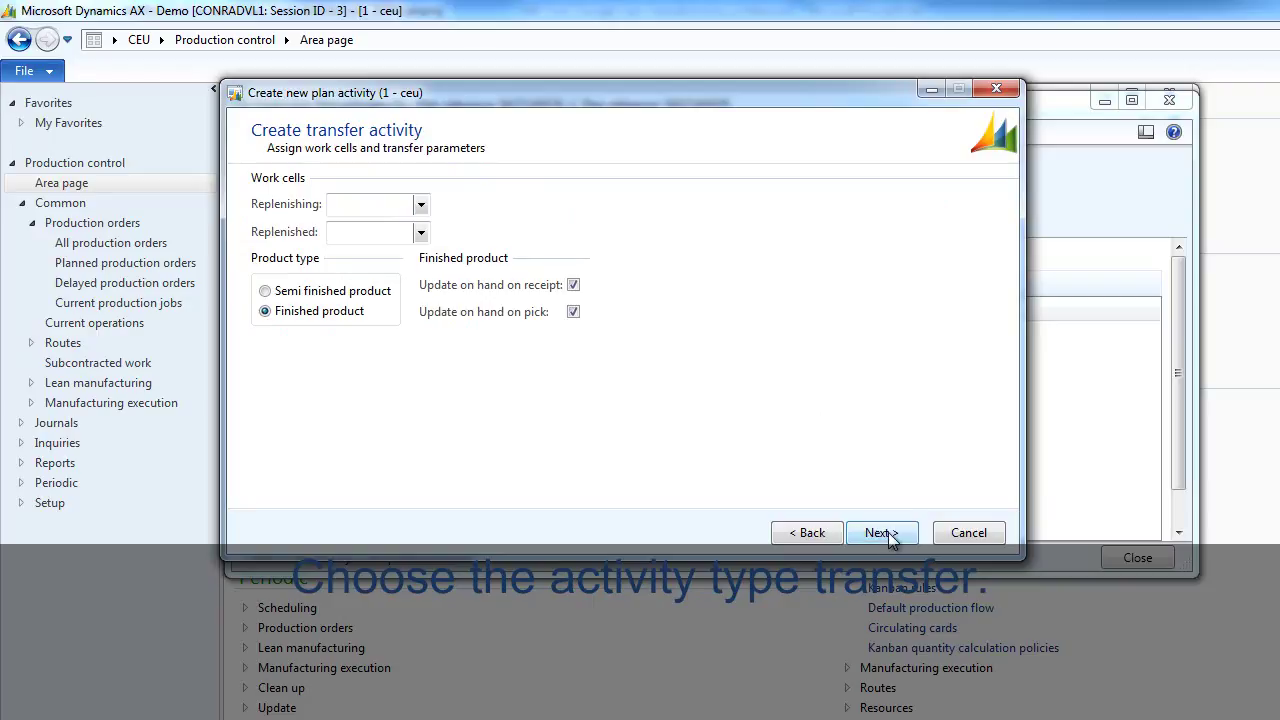
left_click(886, 533)
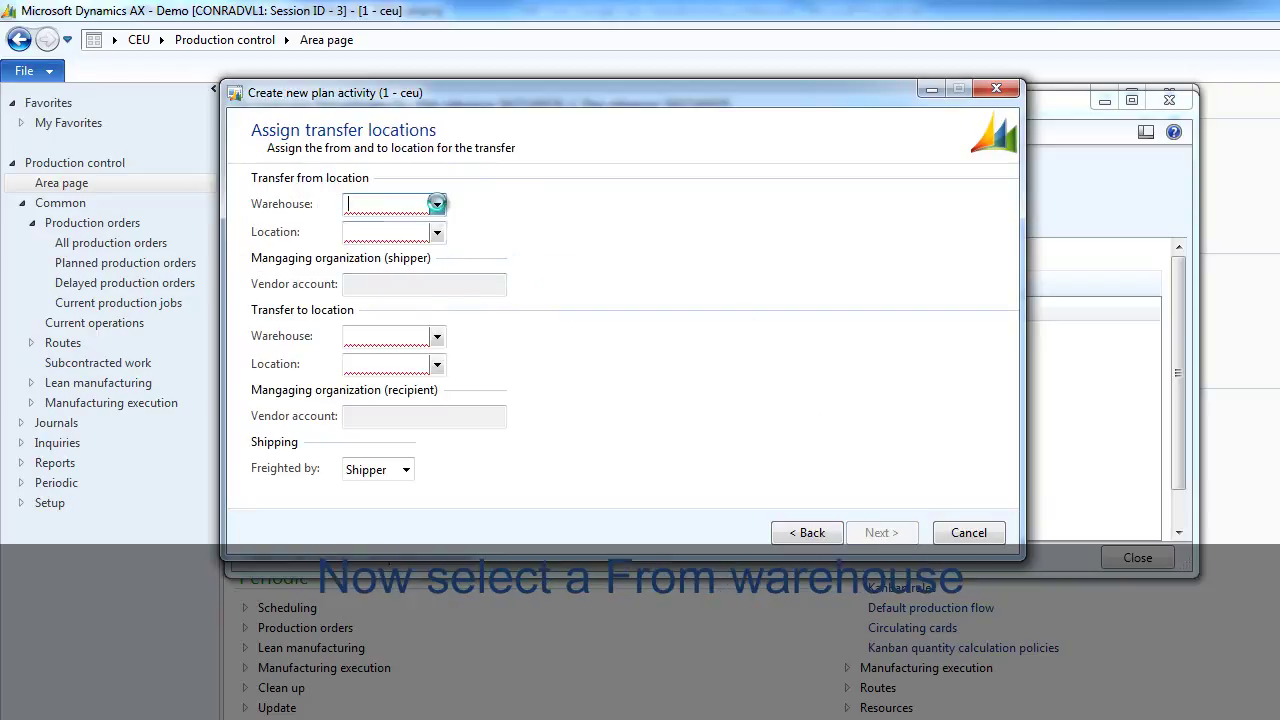
Step: Set the transfer origin to warehouse PaCovers and its picking location
left_click(437, 205)
left_click(368, 277)
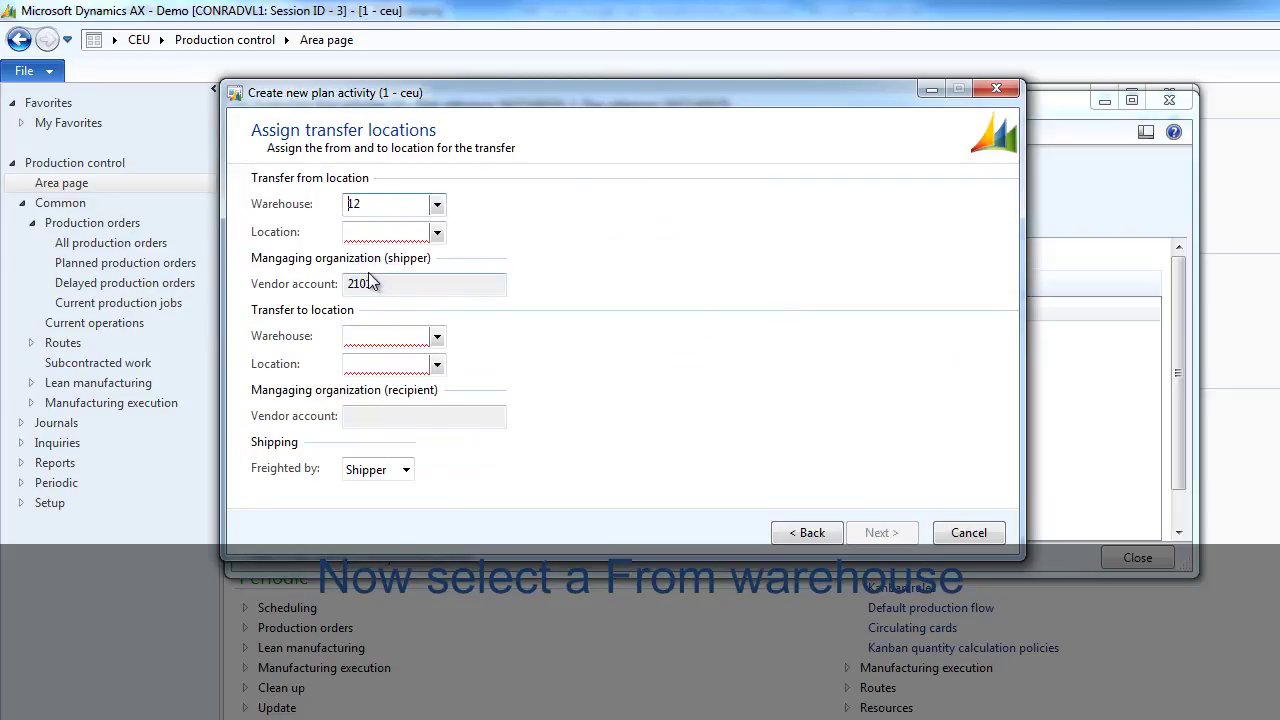
left_click(437, 233)
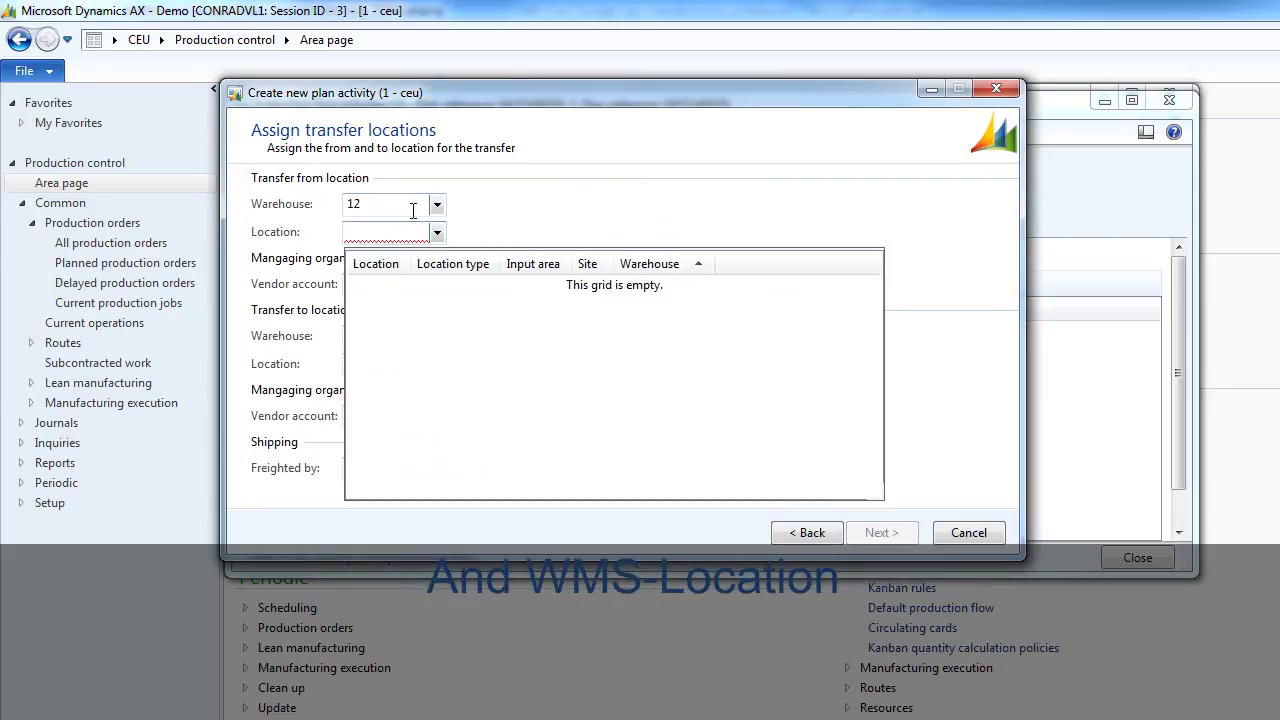
left_click(437, 205)
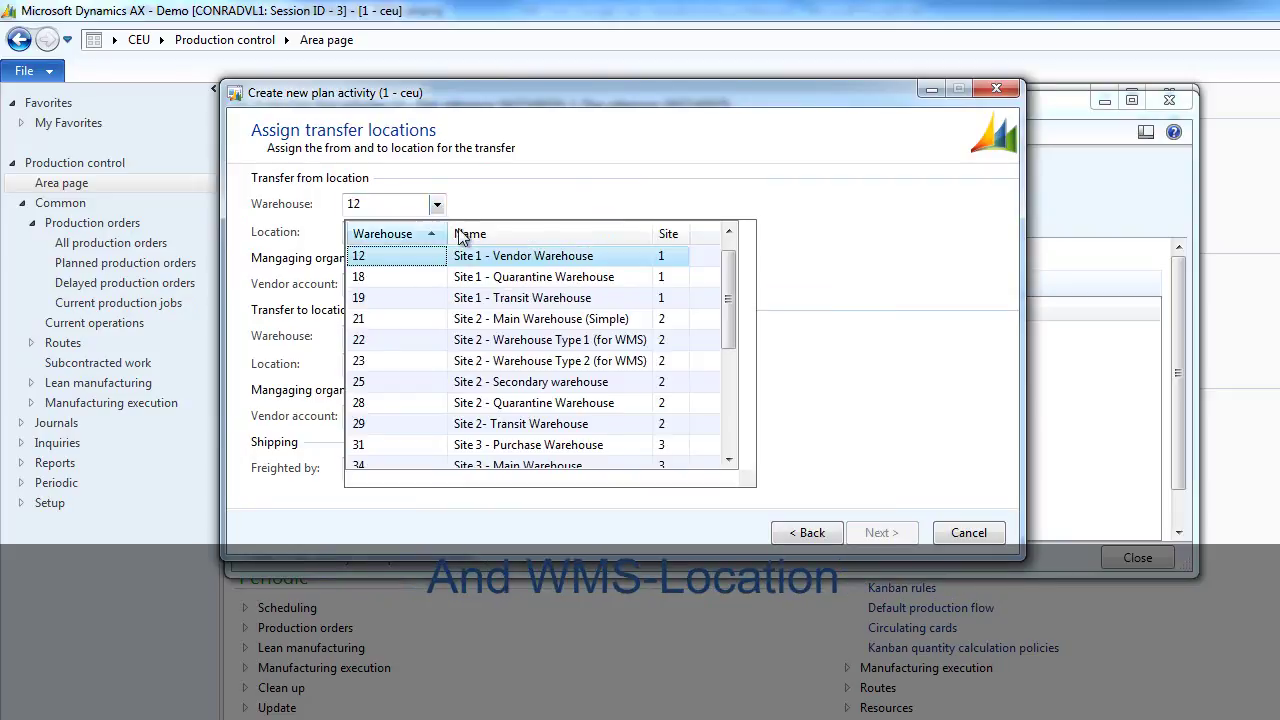
scroll(672, 387, "down", 5)
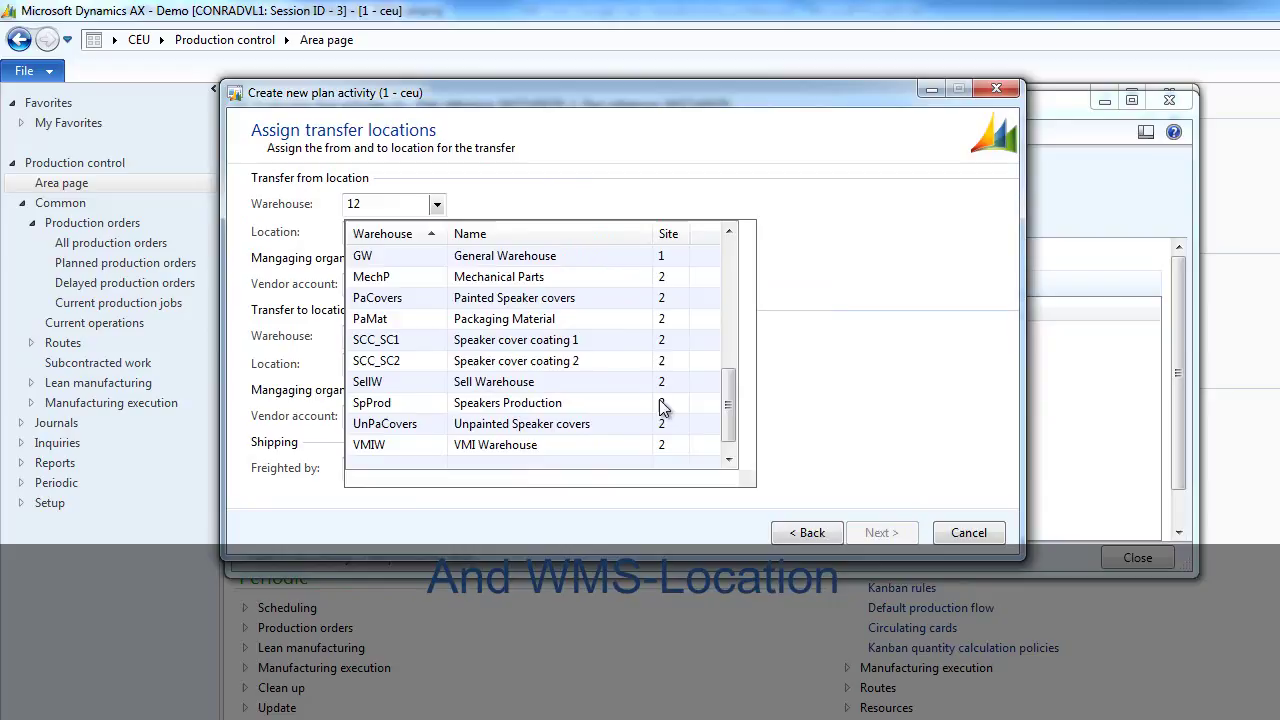
left_click(377, 298)
left_click(437, 233)
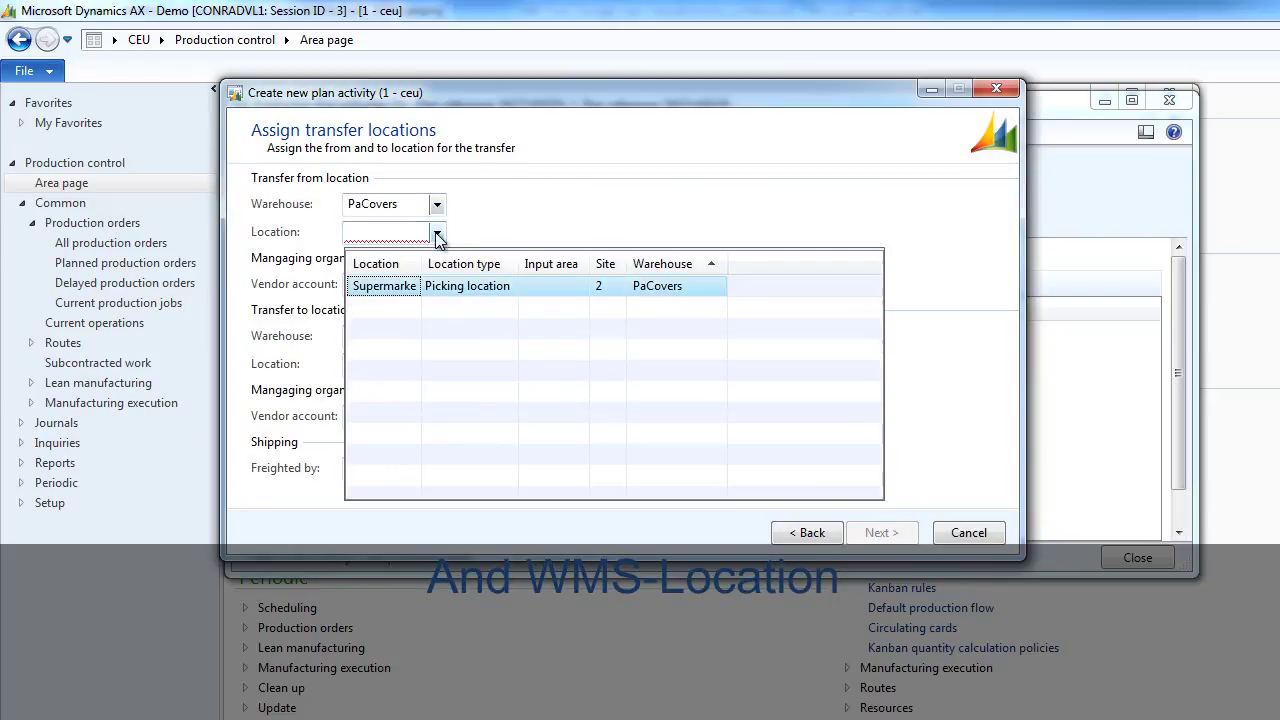
left_click(387, 285)
Step: Set destination PaMat location Output, keep freight by Shipper, and continue to activity time
left_click(437, 338)
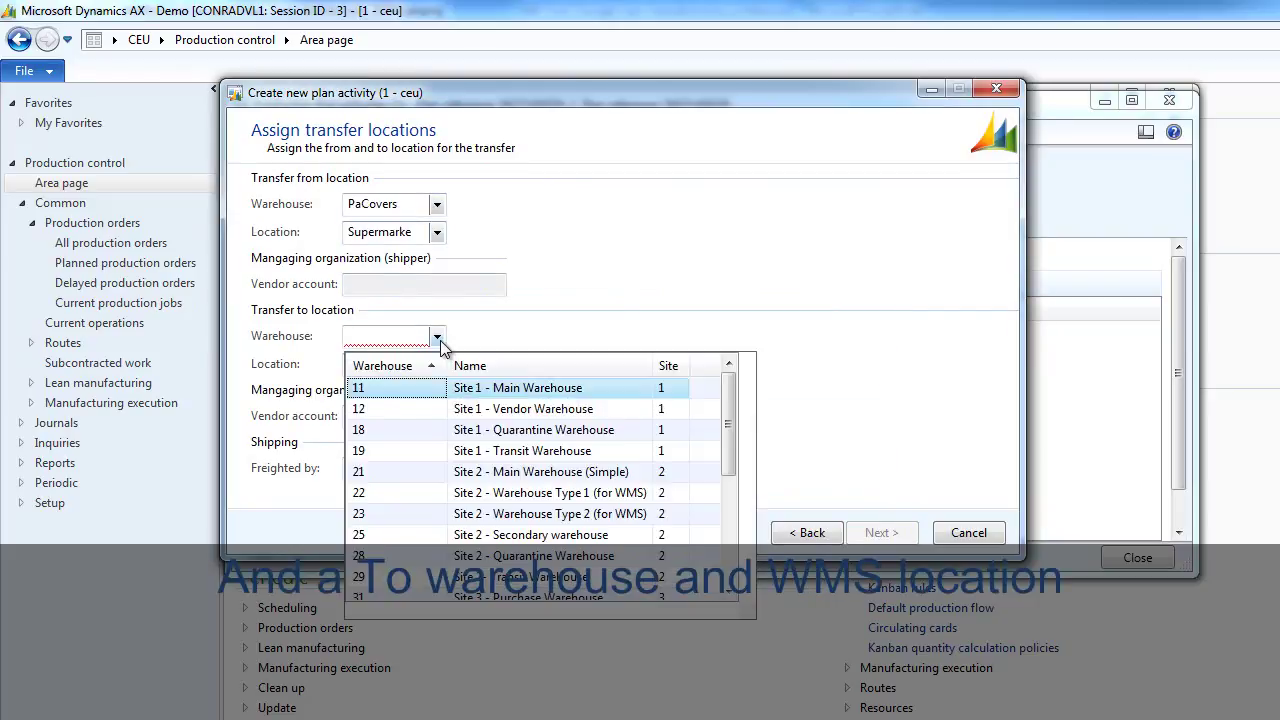
scroll(420, 478, "down", 3)
scroll(418, 478, "down", 1)
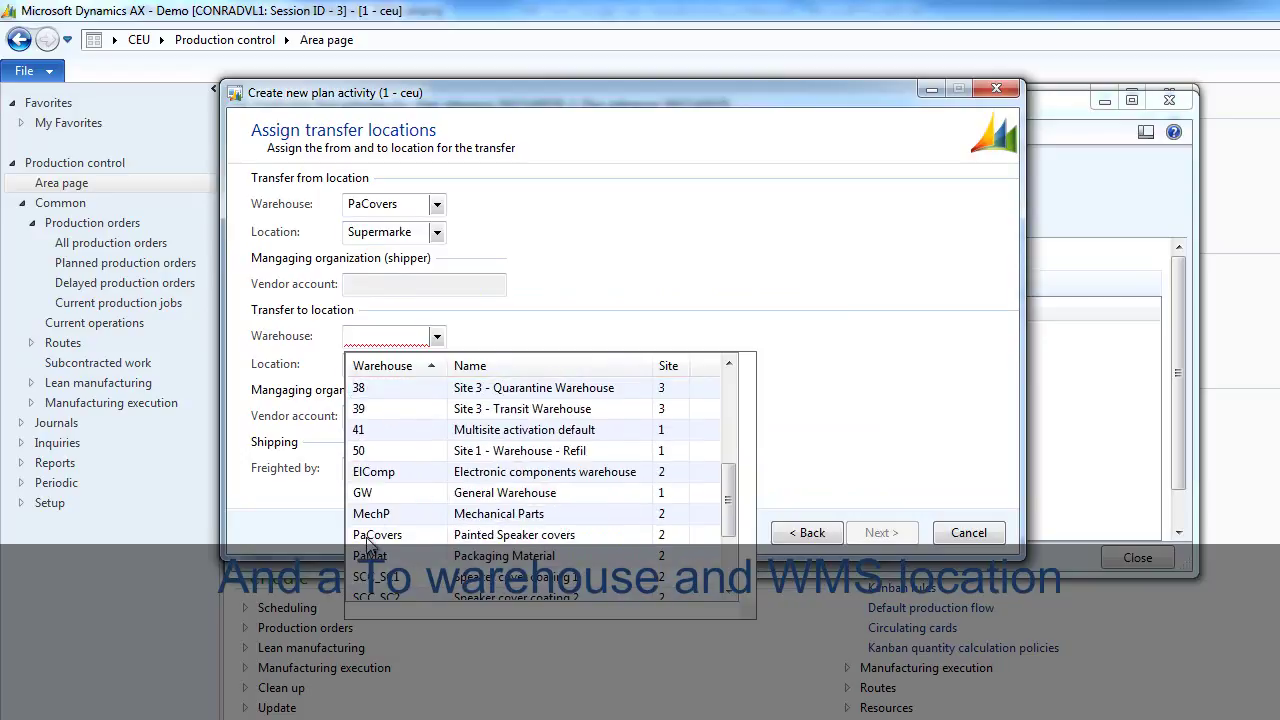
left_click(370, 556)
left_click(437, 364)
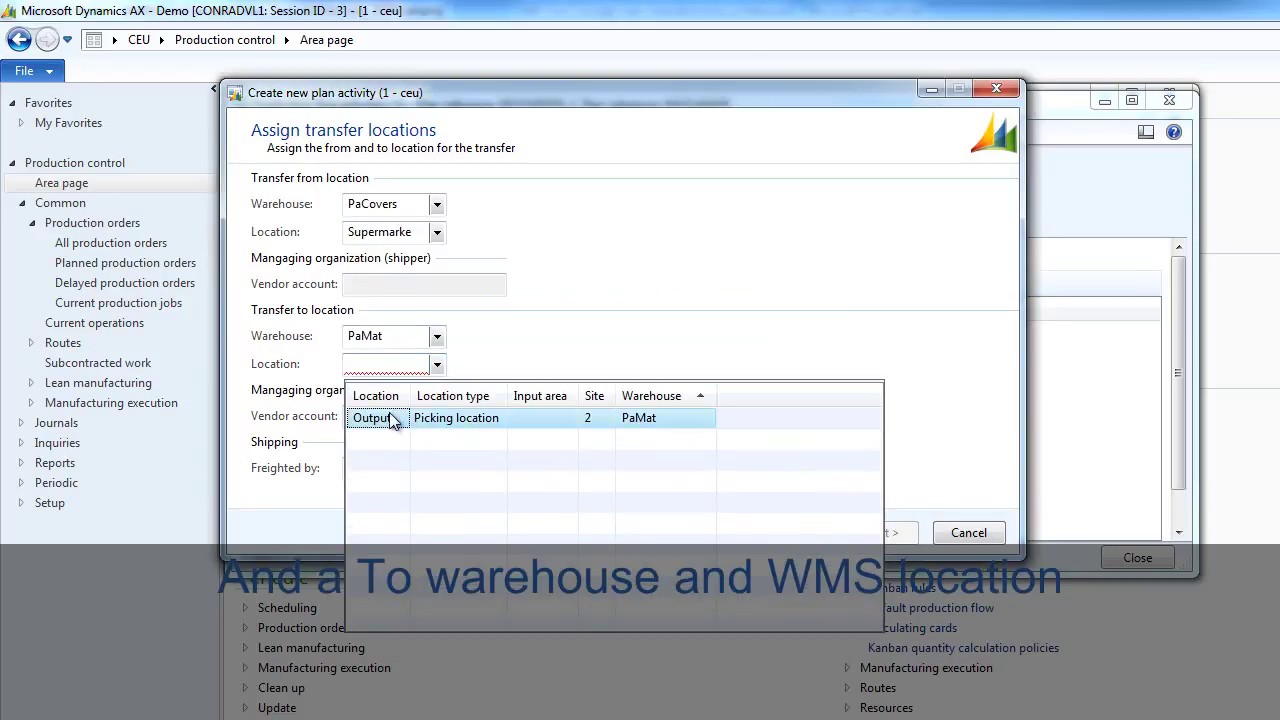
left_click(388, 418)
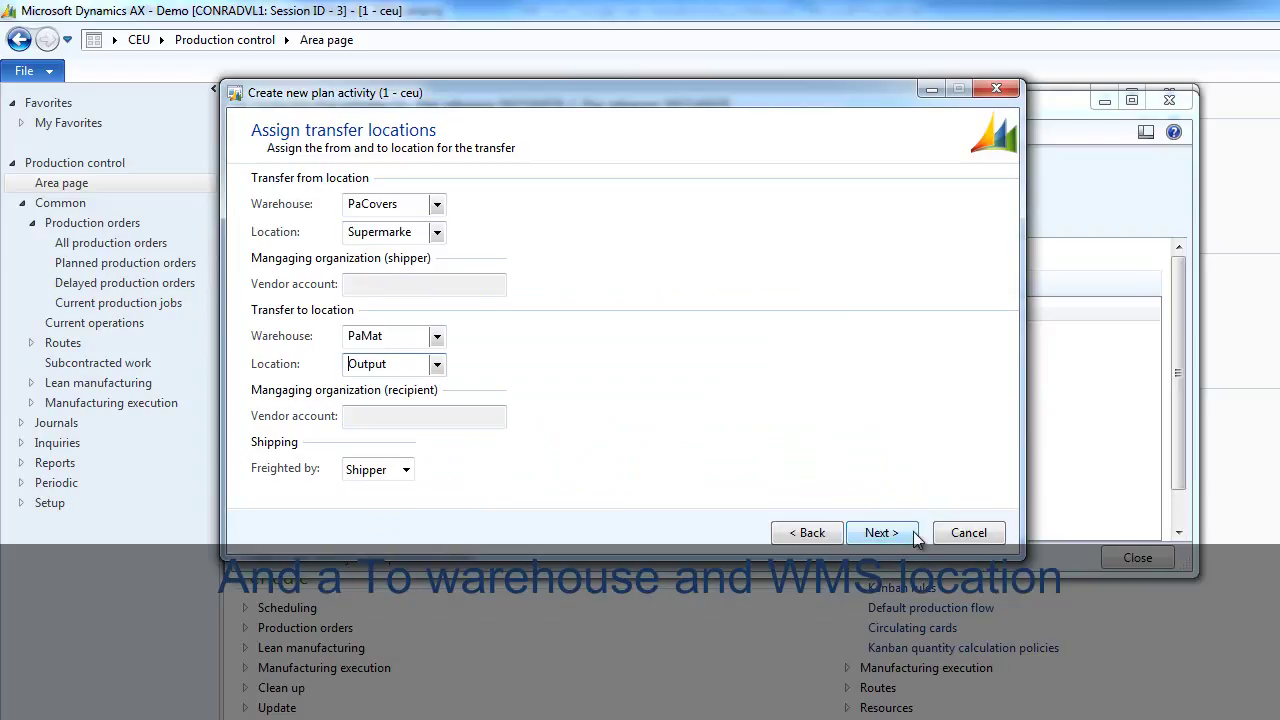
left_click(406, 470)
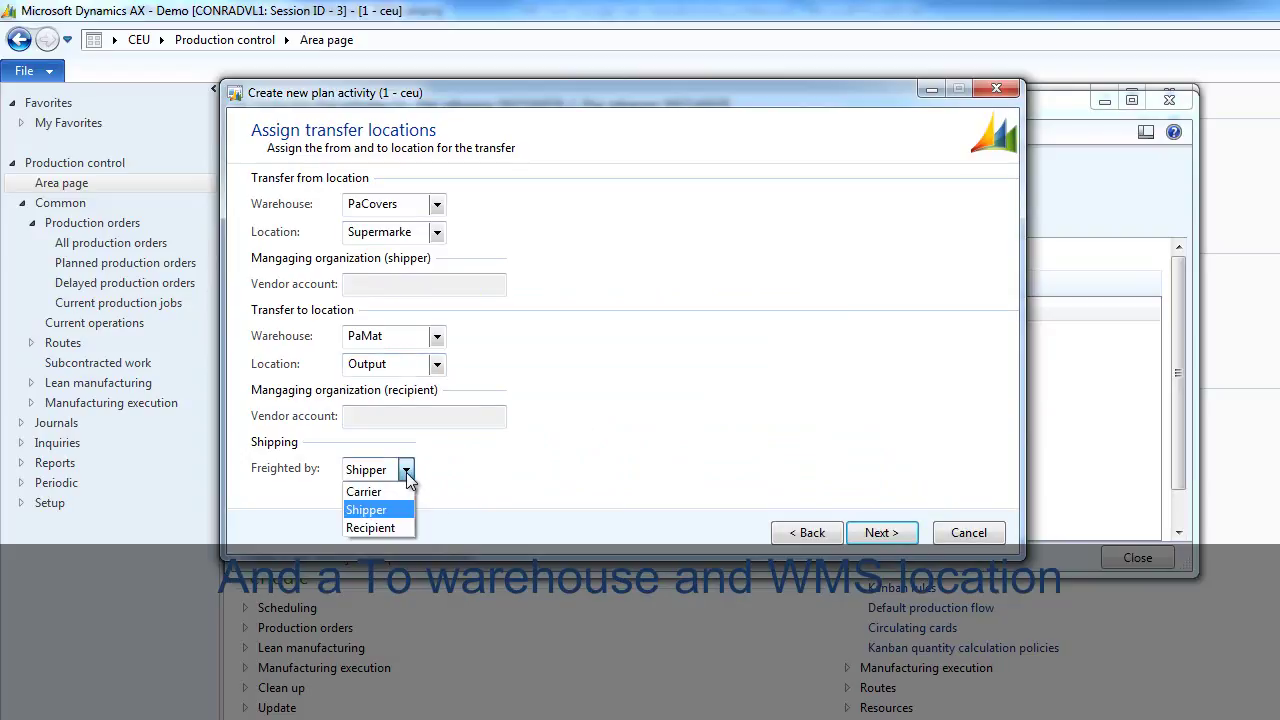
left_click(406, 470)
left_click(890, 533)
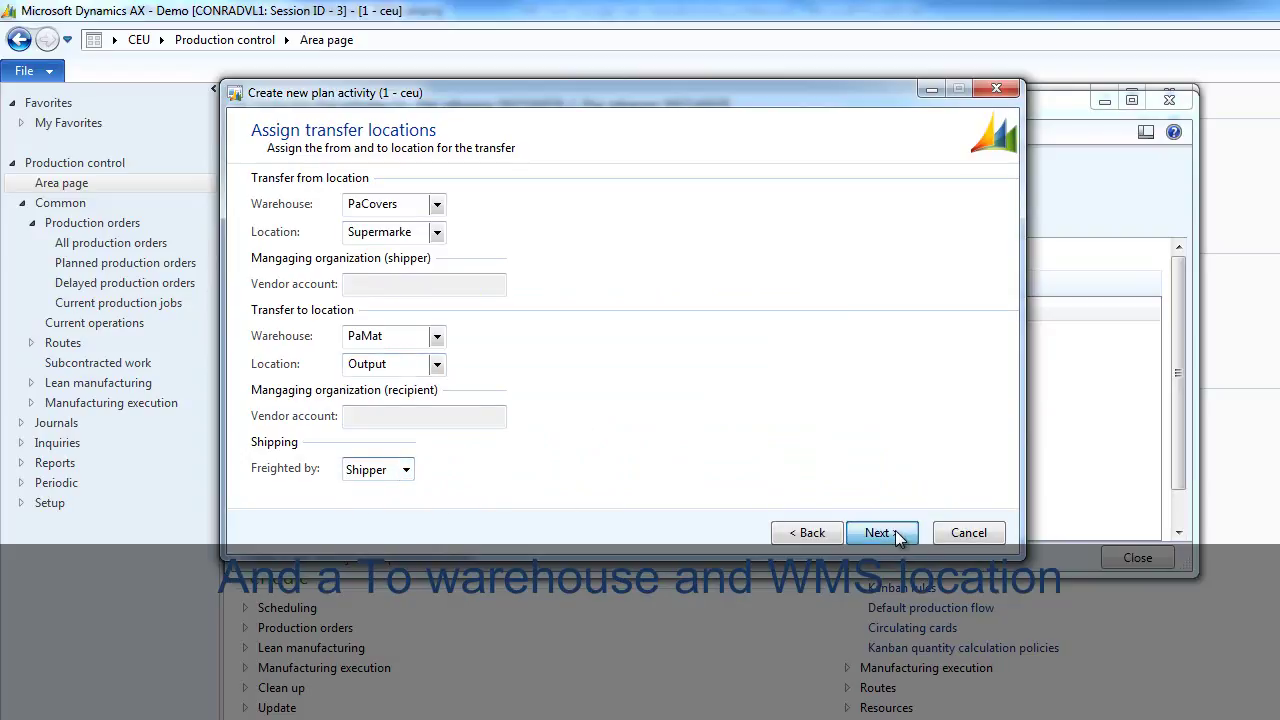
left_click(273, 225)
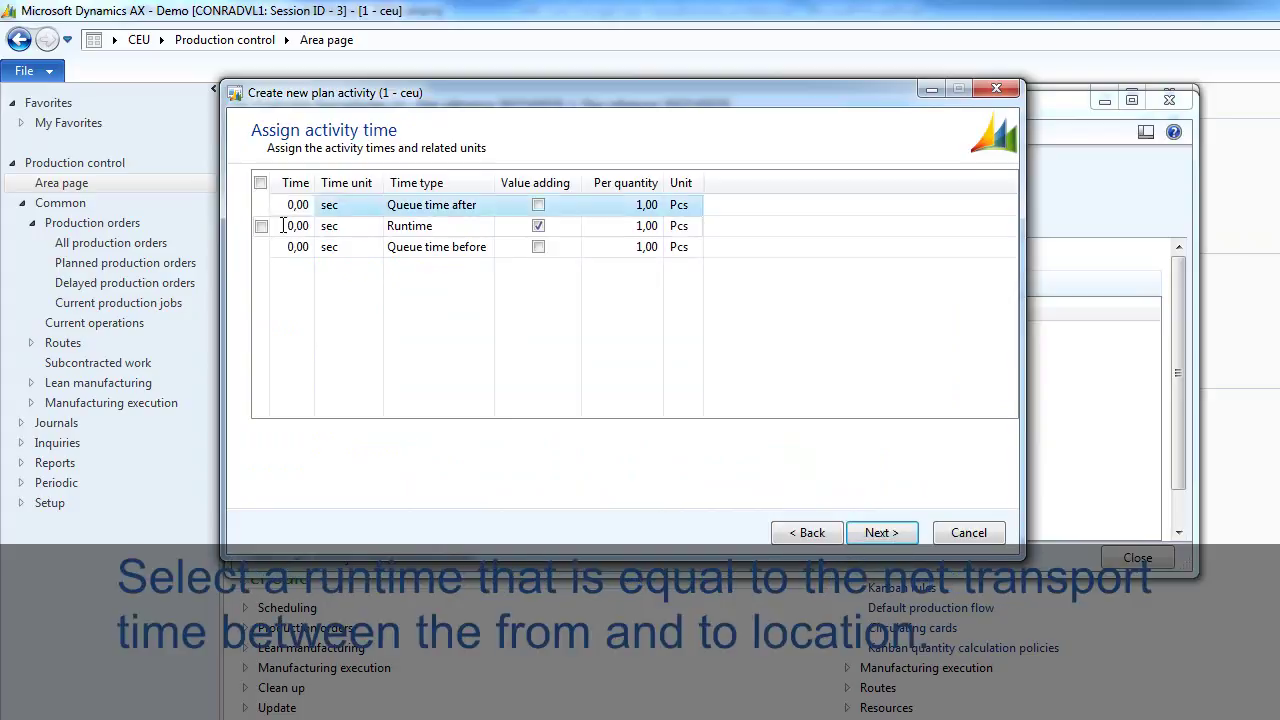
Step: Enter a 5 min runtime and finish the Transfer activity wizard
double_click(279, 225)
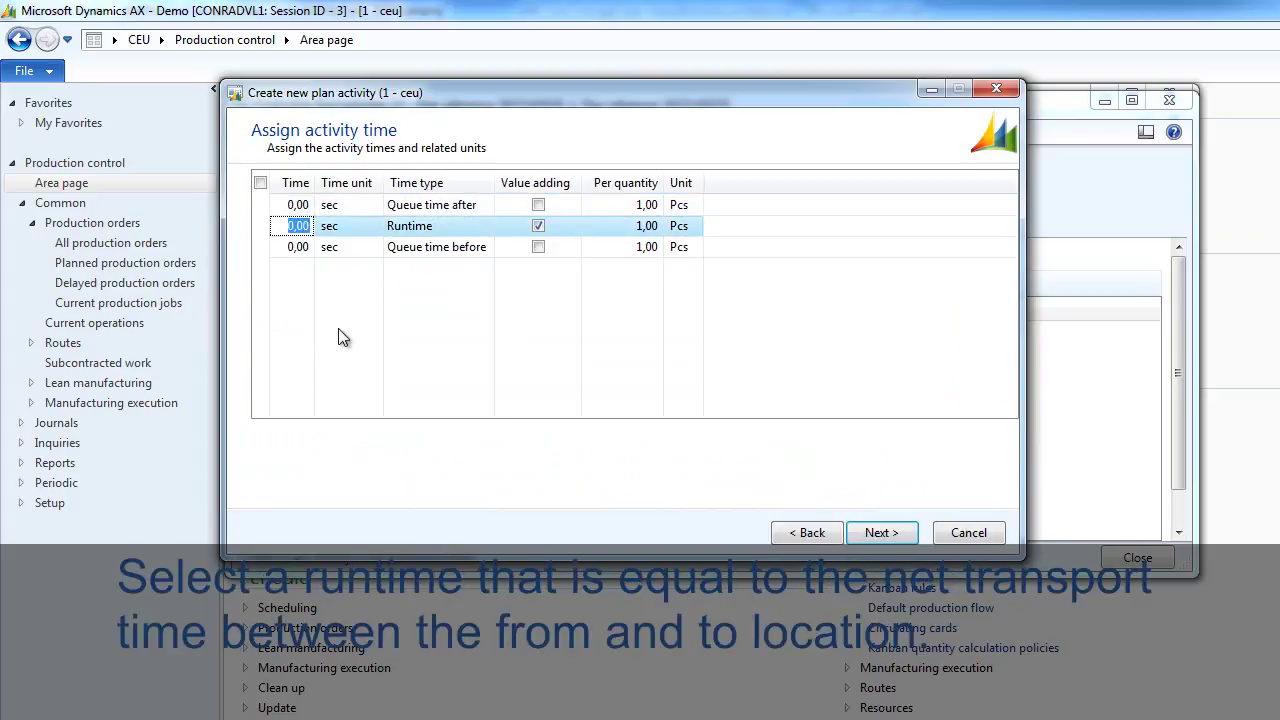
type("5")
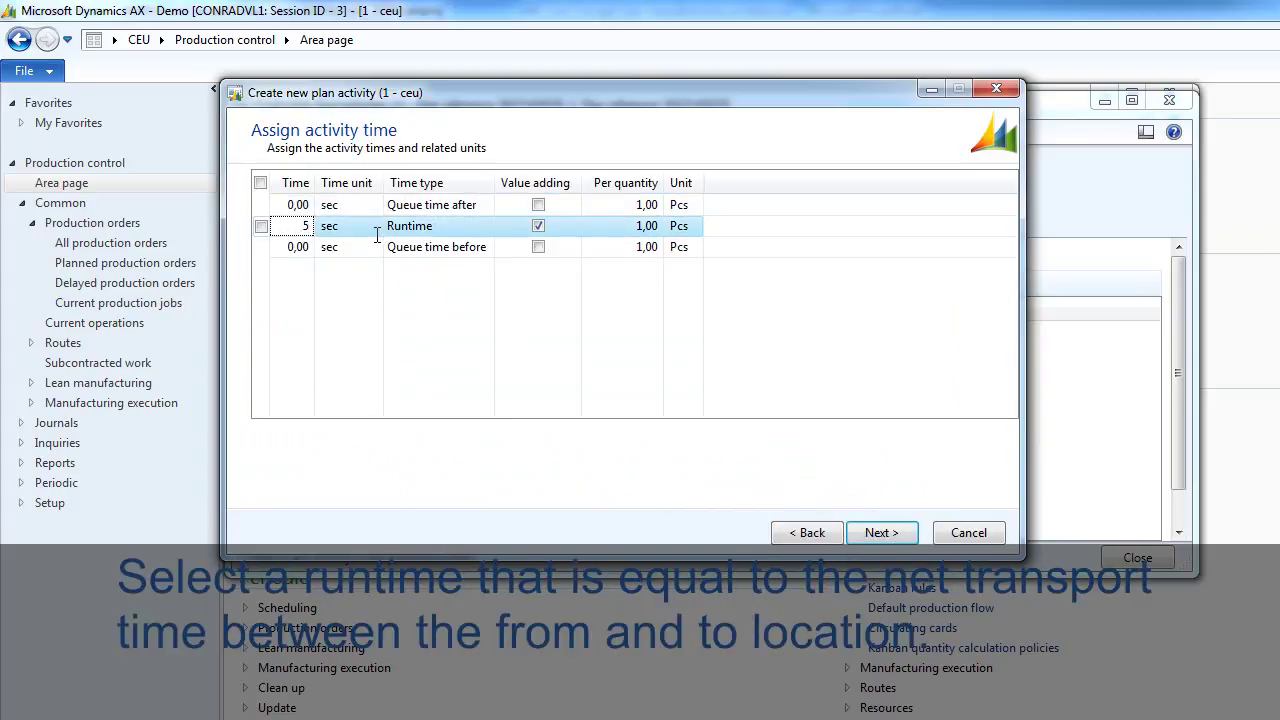
left_click(355, 226)
left_click(371, 226)
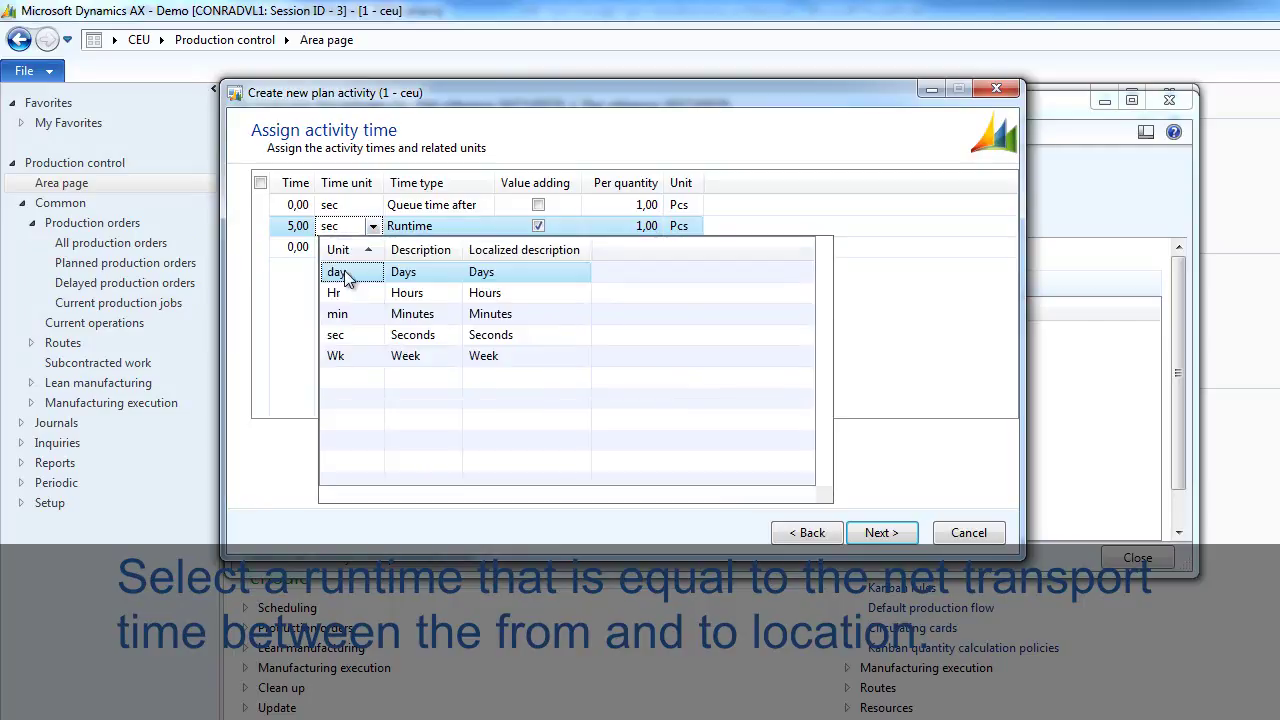
left_click(344, 323)
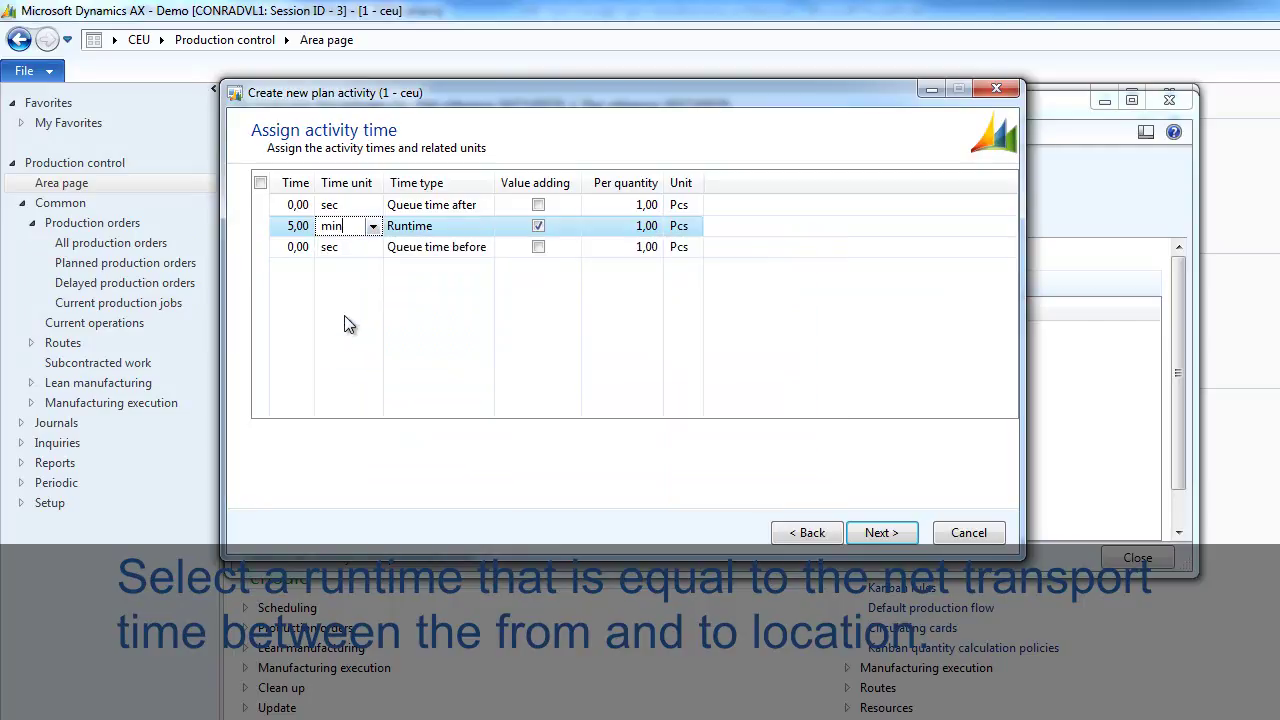
left_click(884, 532)
left_click(884, 533)
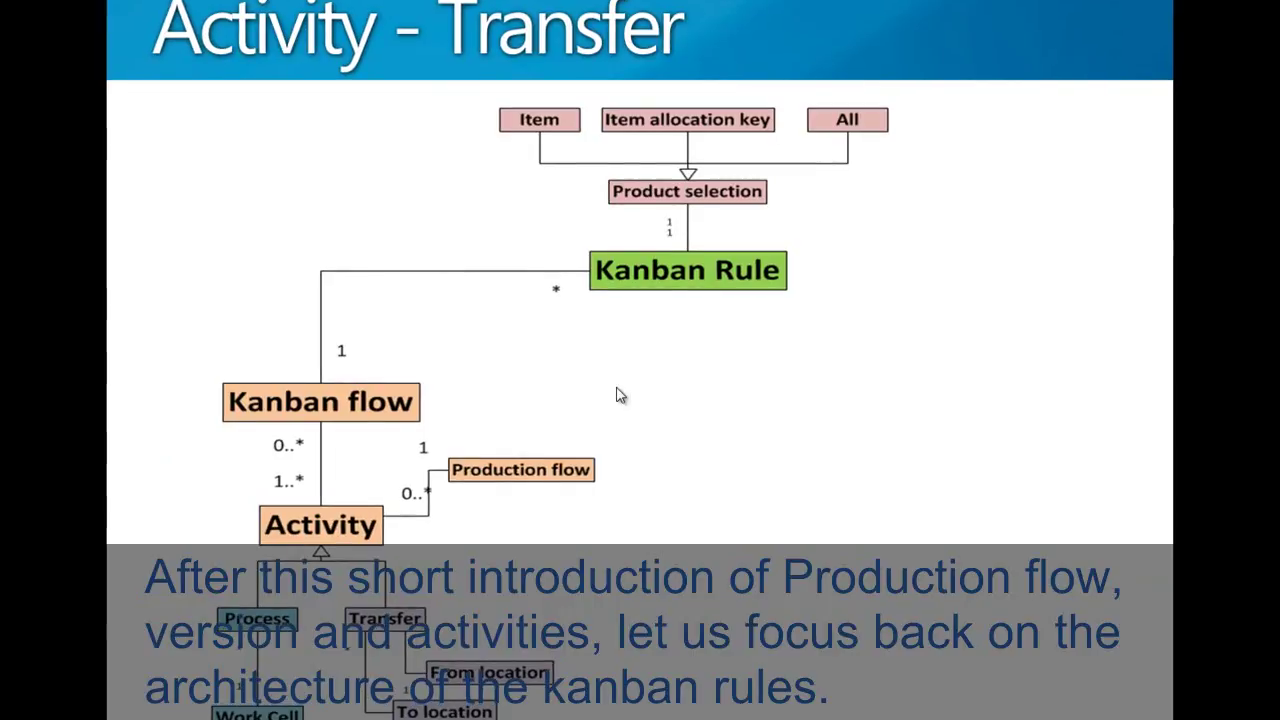
Step: Advance the presentation from the Activity - Transfer slide to the Kanban card slide
left_click(582, 368)
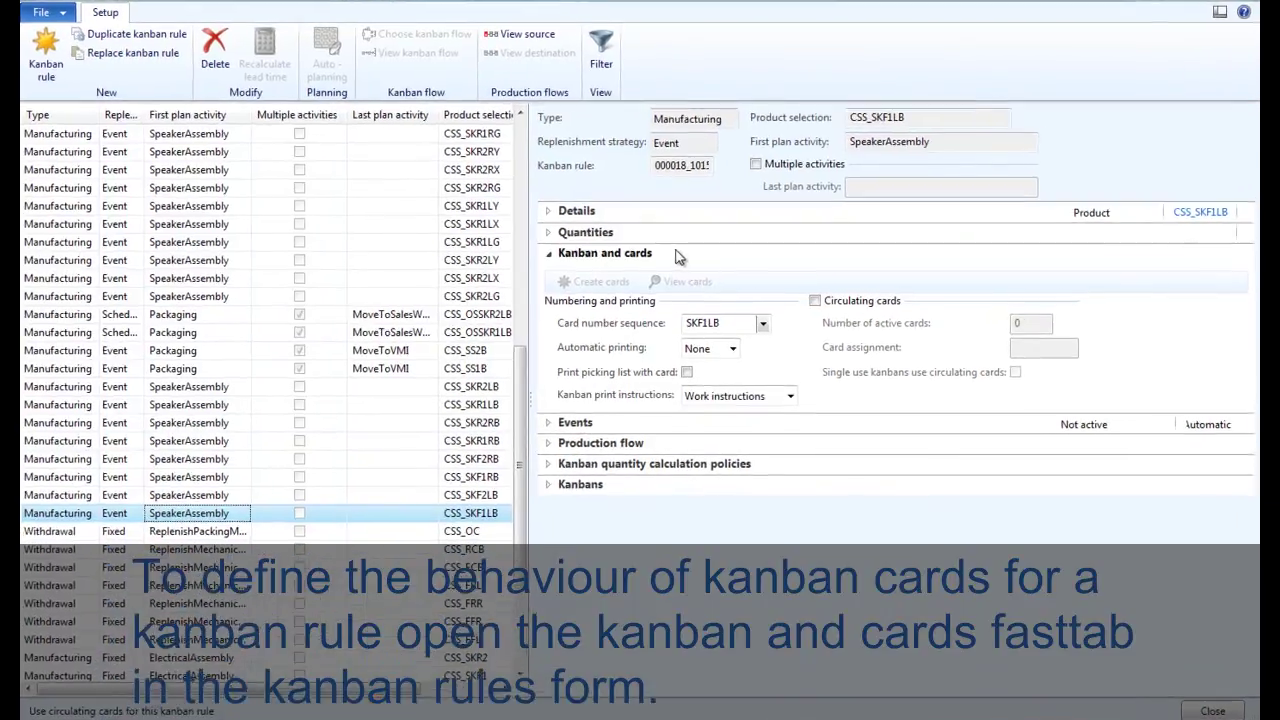
Step: Try the Circulating cards option under Kanban and cards, then select the CSS_SKR2 ElectricalAssembly rule
left_click(655, 254)
left_click(655, 254)
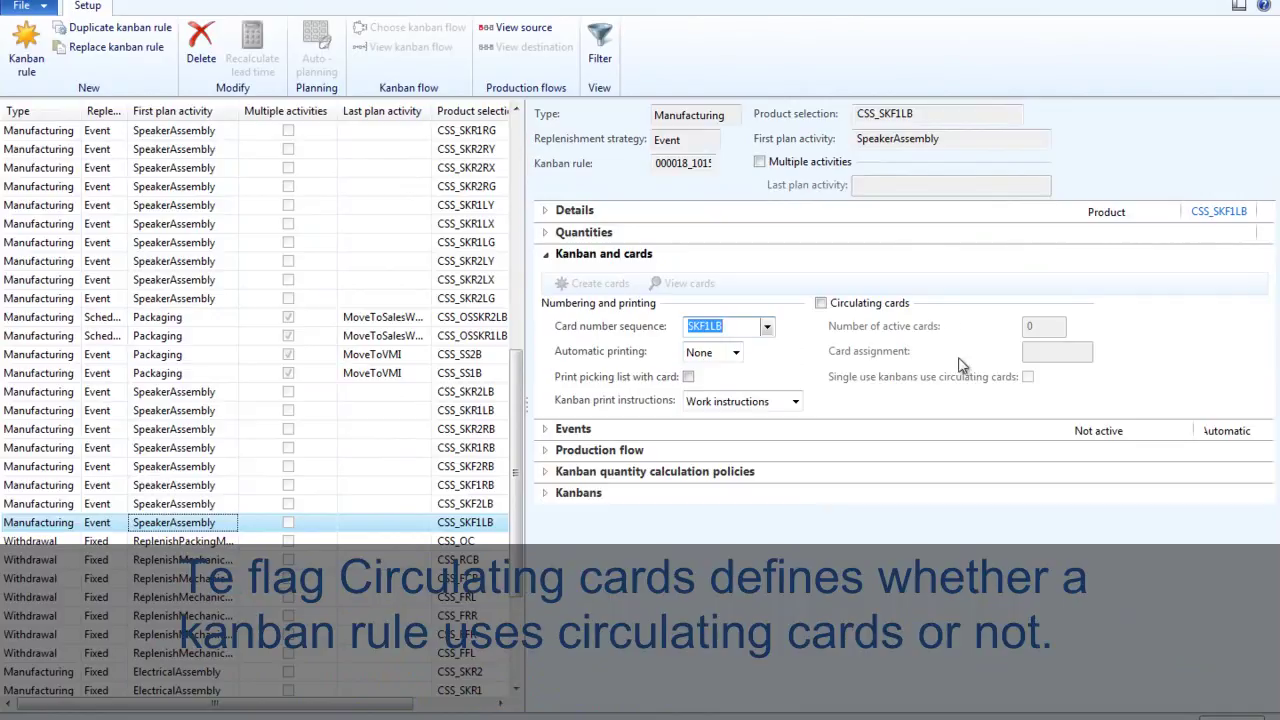
left_click(821, 304)
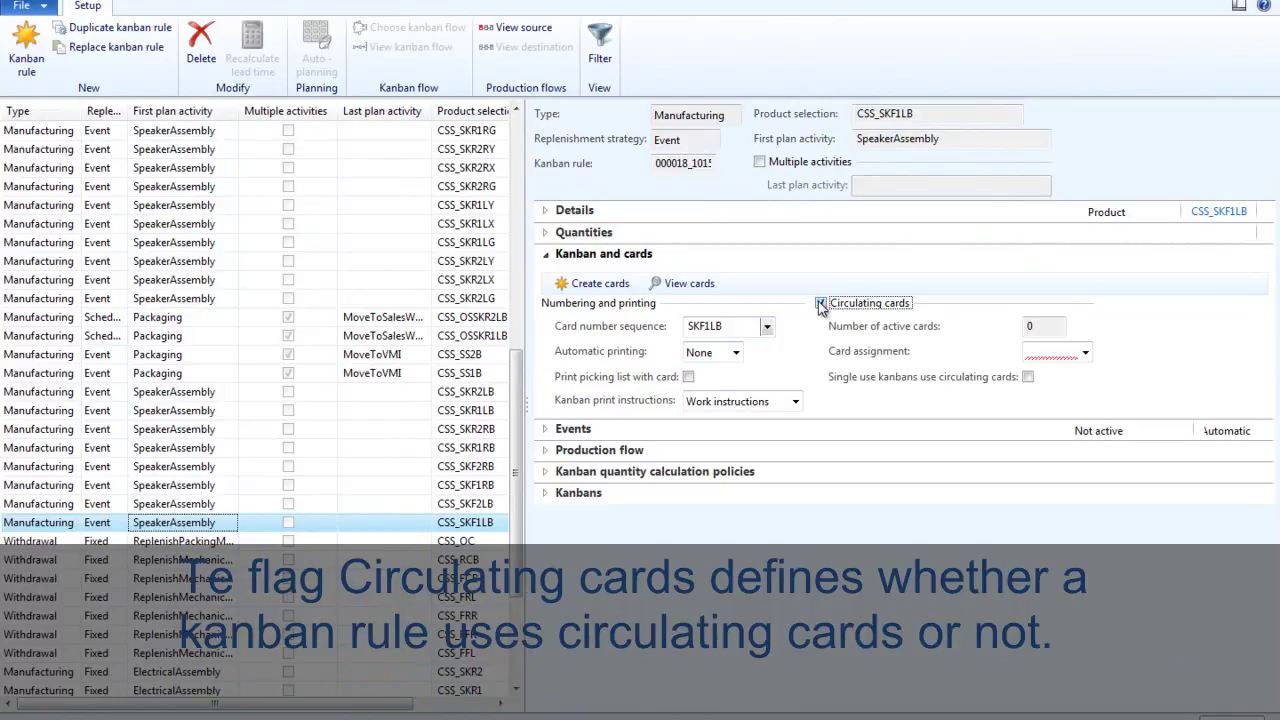
left_click(821, 304)
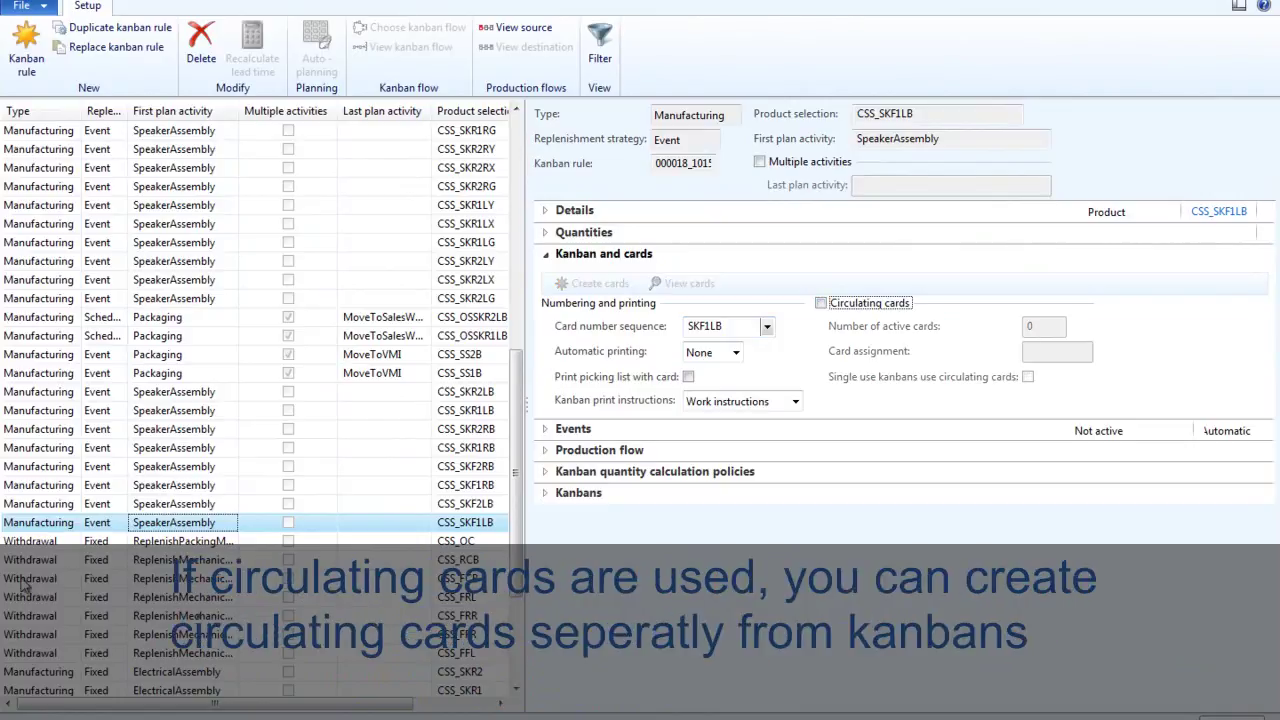
left_click(138, 673)
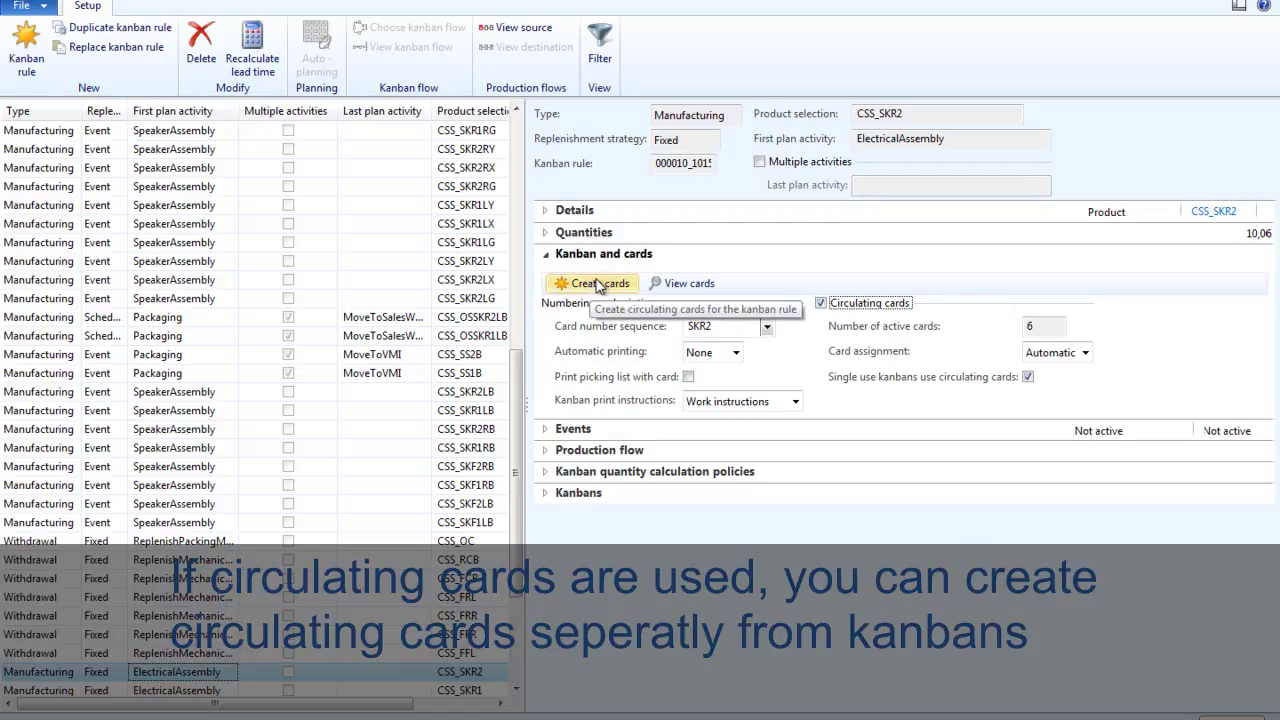
Step: Review circulating cards SKR201–SKR206 of CSS_SKR2, then select the CSS_SKF2LB kanban rule
left_click(695, 284)
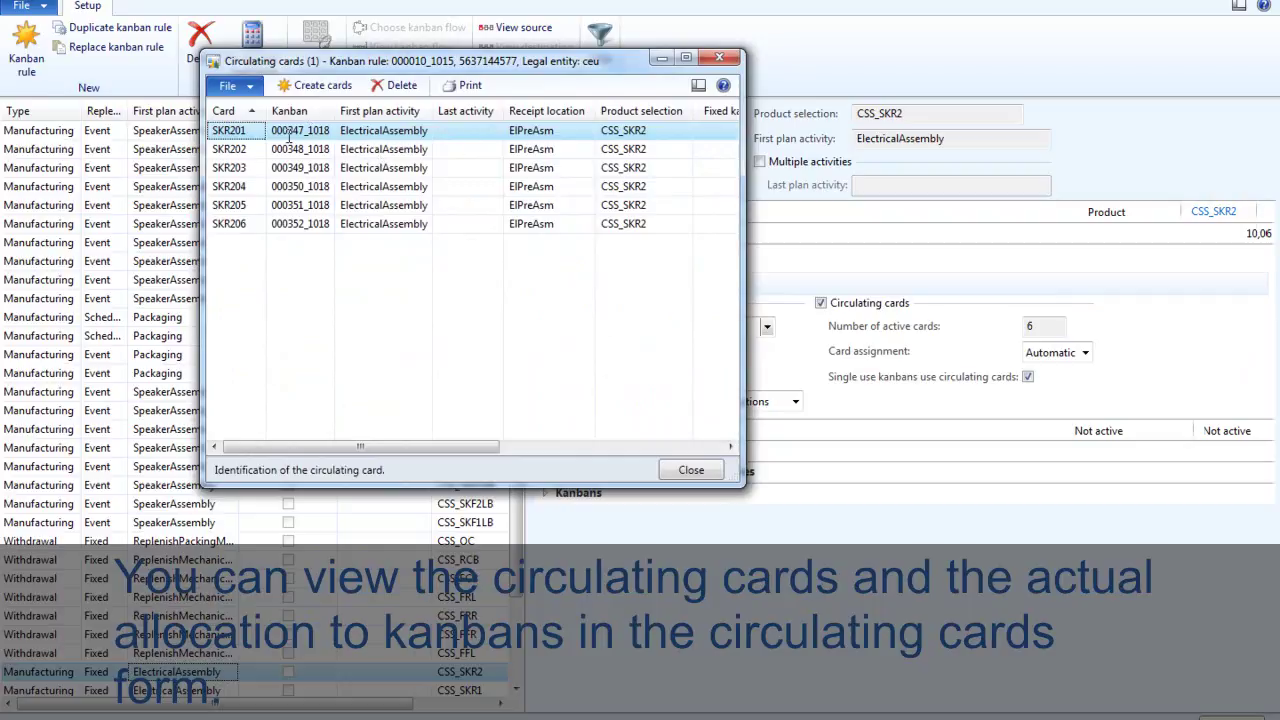
left_click(691, 470)
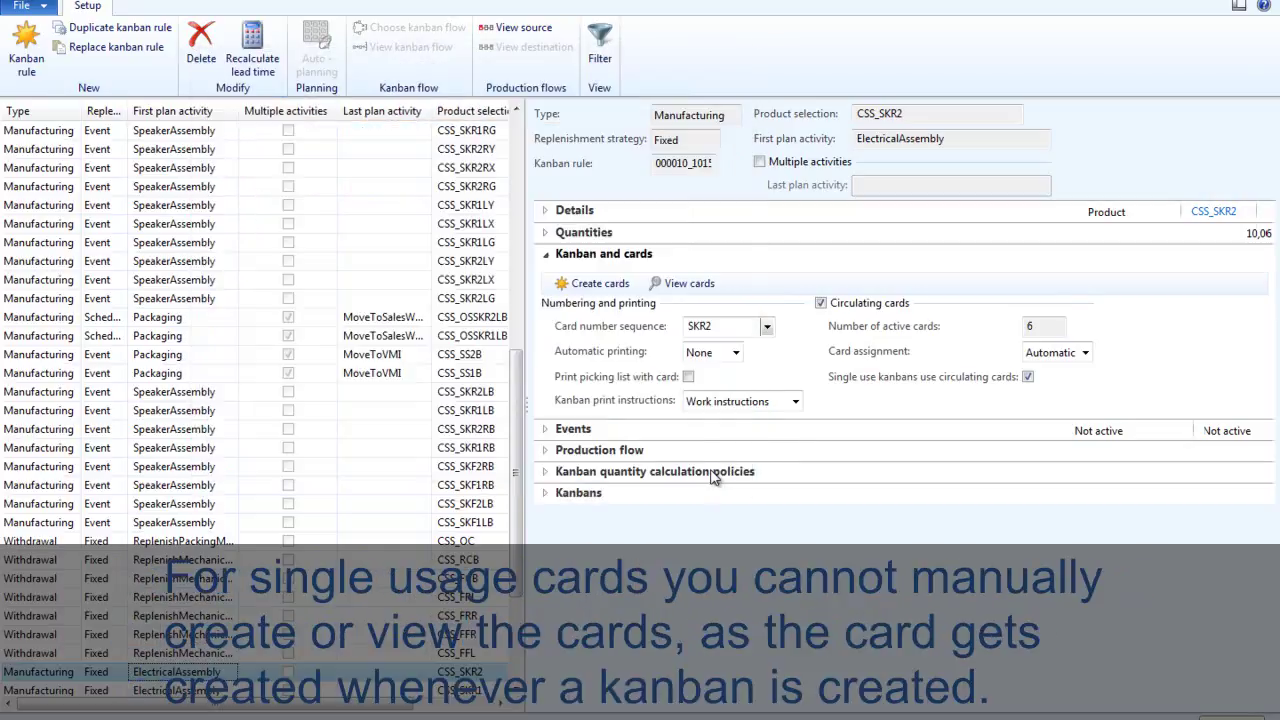
left_click(123, 507)
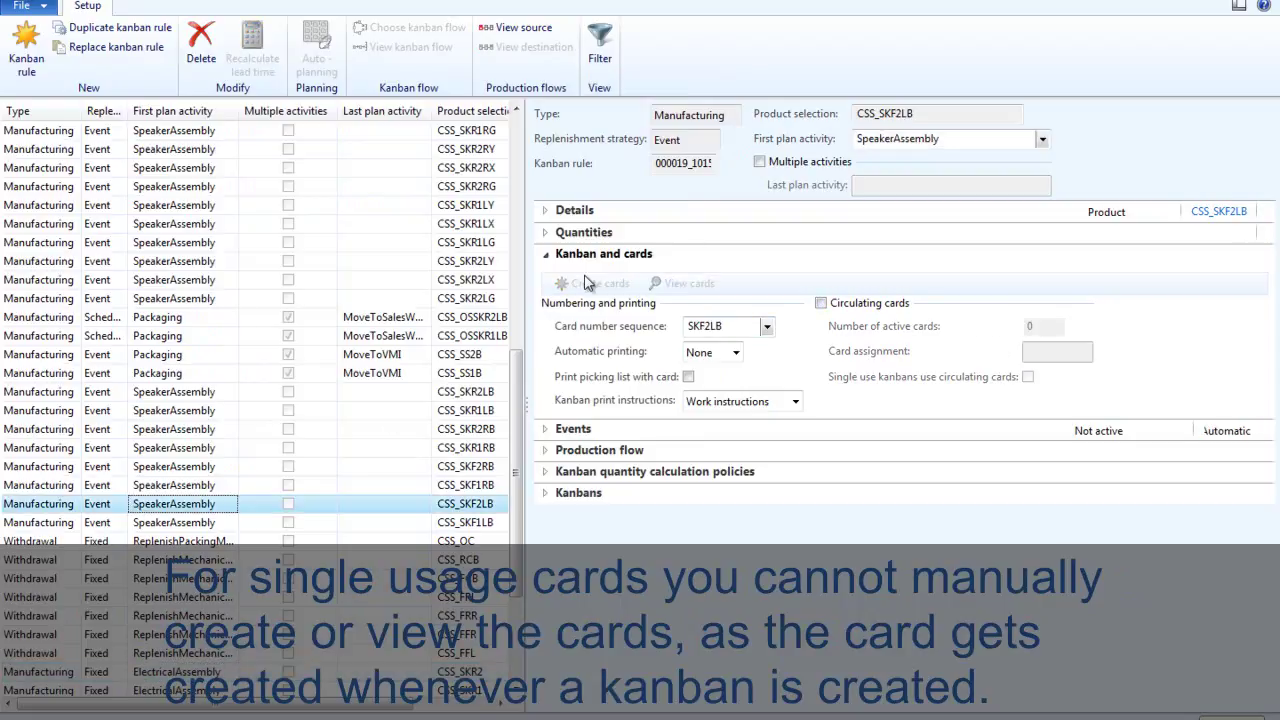